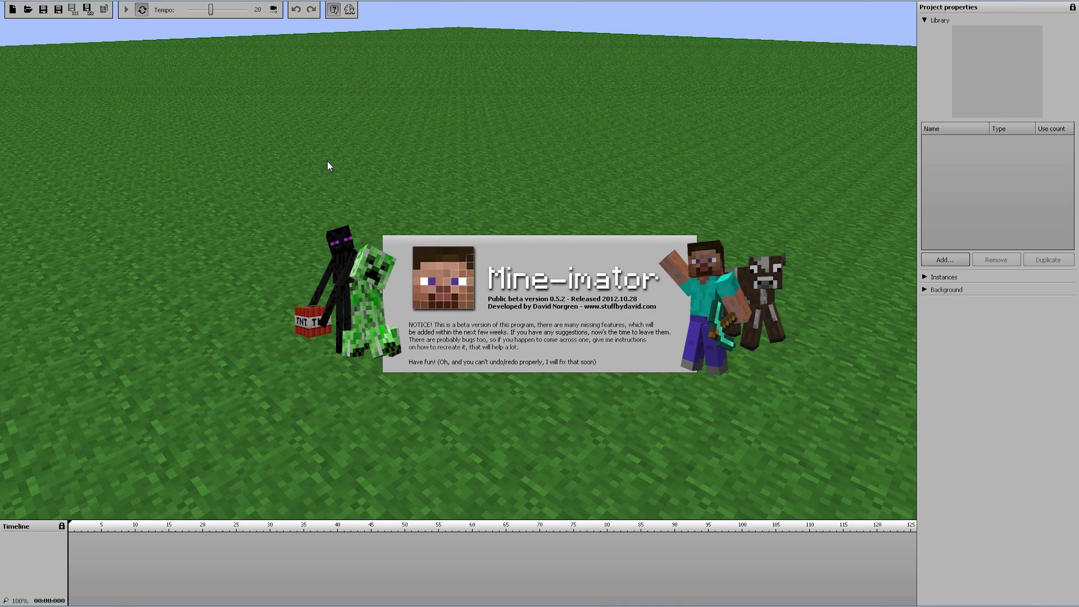
# - Open green screen.mani from the Animations > green screen folder
pyautogui.click(26, 10)
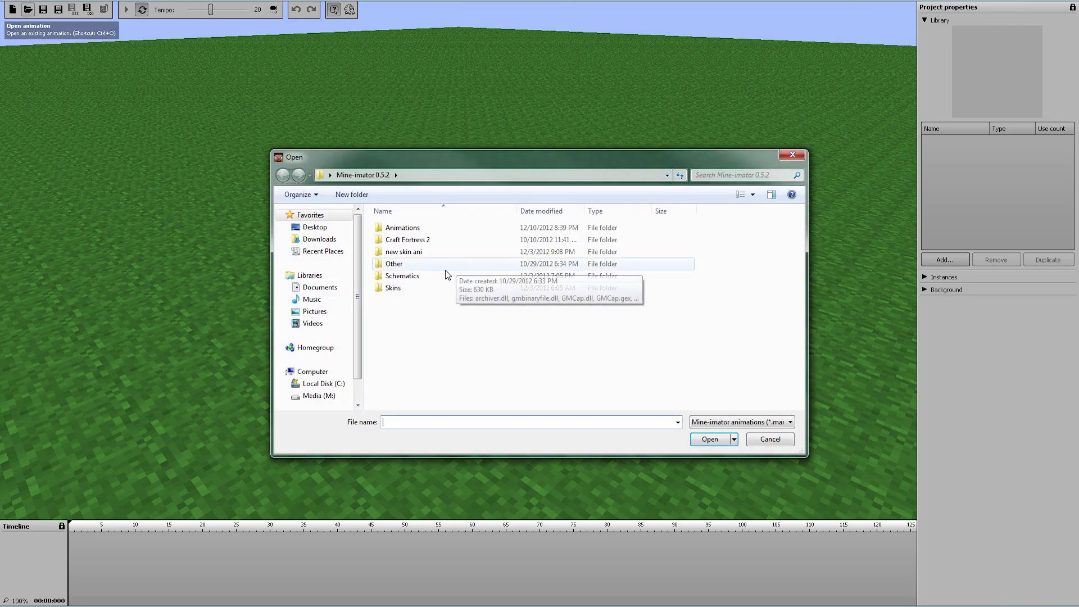
pyautogui.doubleClick(411, 231)
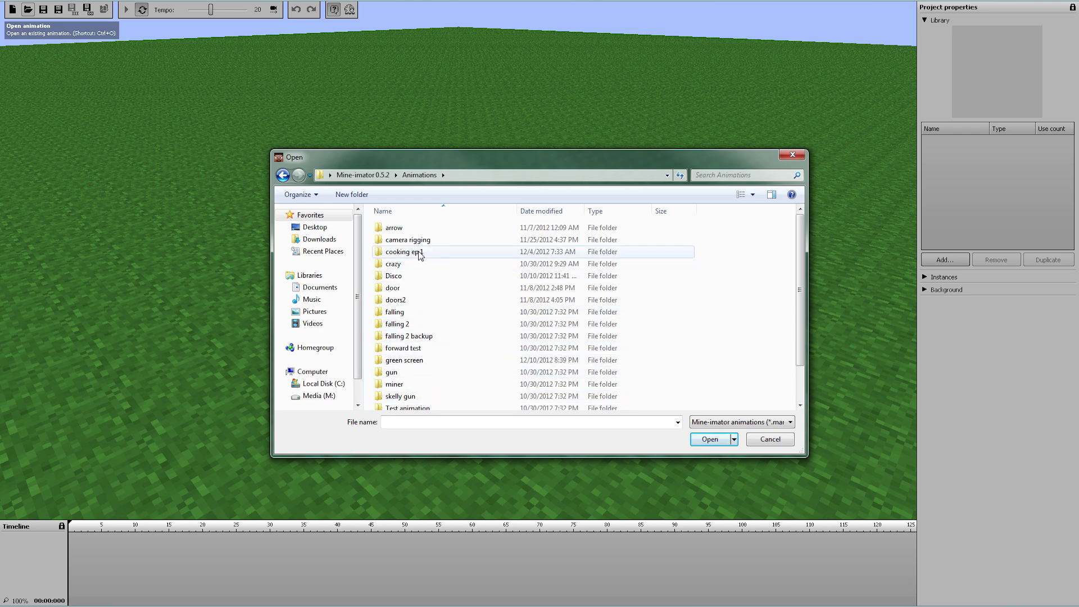
pyautogui.doubleClick(424, 364)
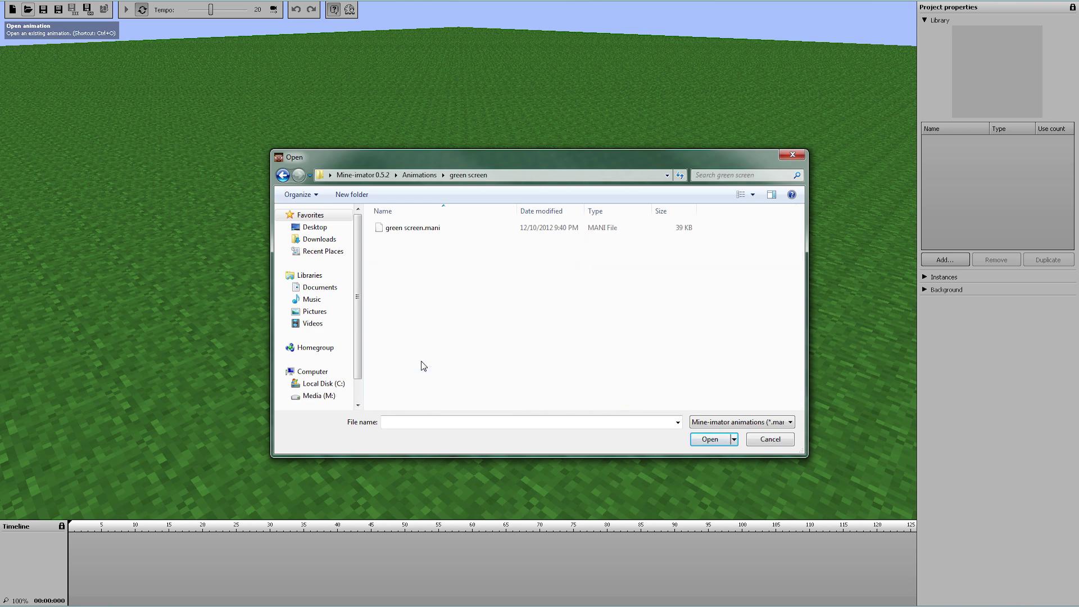
pyautogui.doubleClick(436, 228)
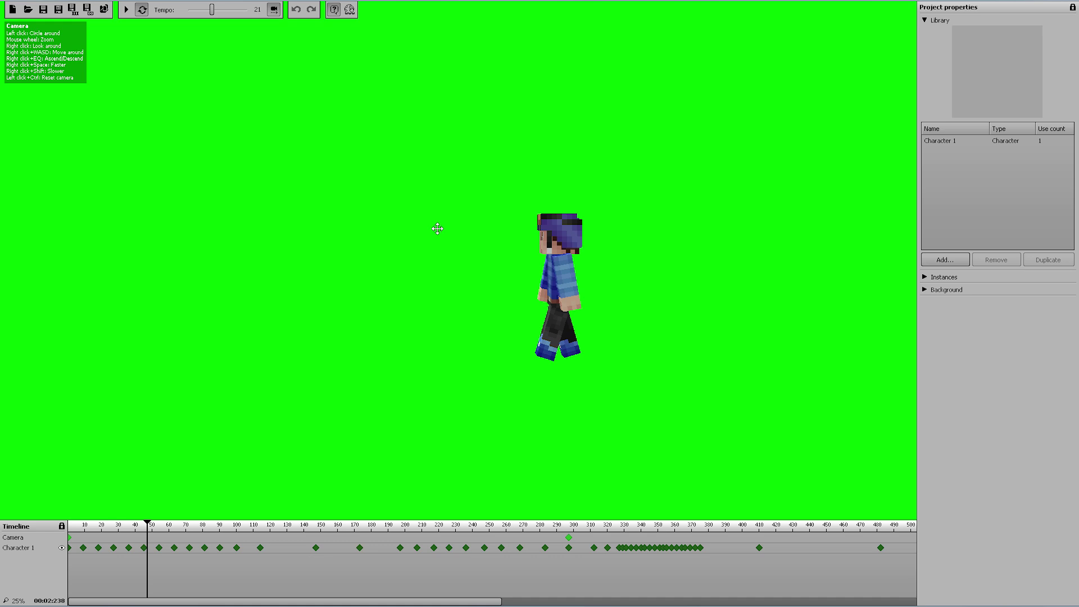
# - Play and pause the animation, then scrub the timeline to around frames 360 and 410
pyautogui.click(119, 9)
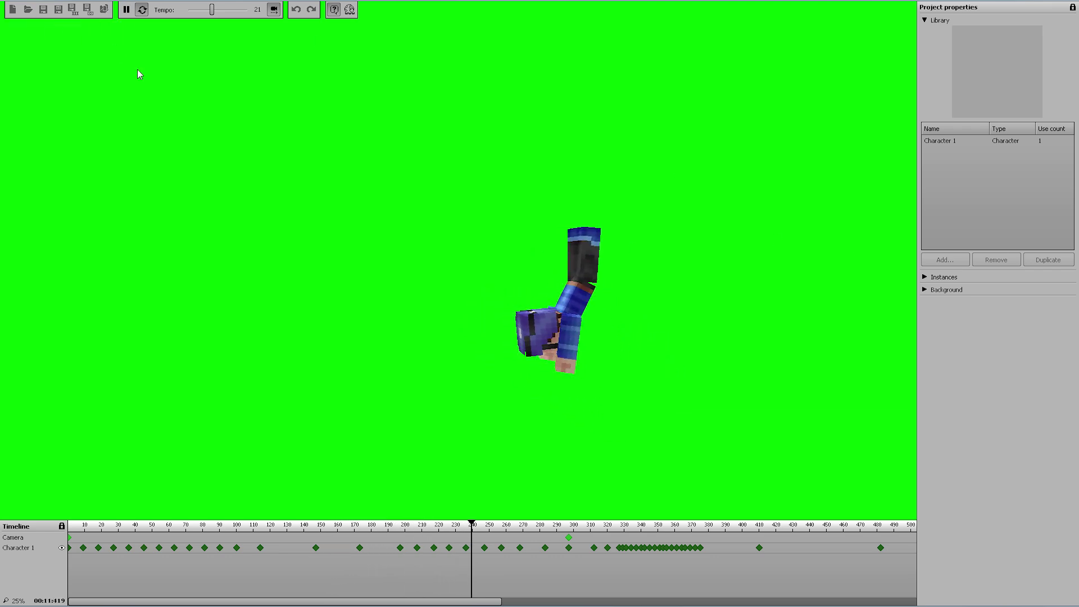
pyautogui.click(126, 11)
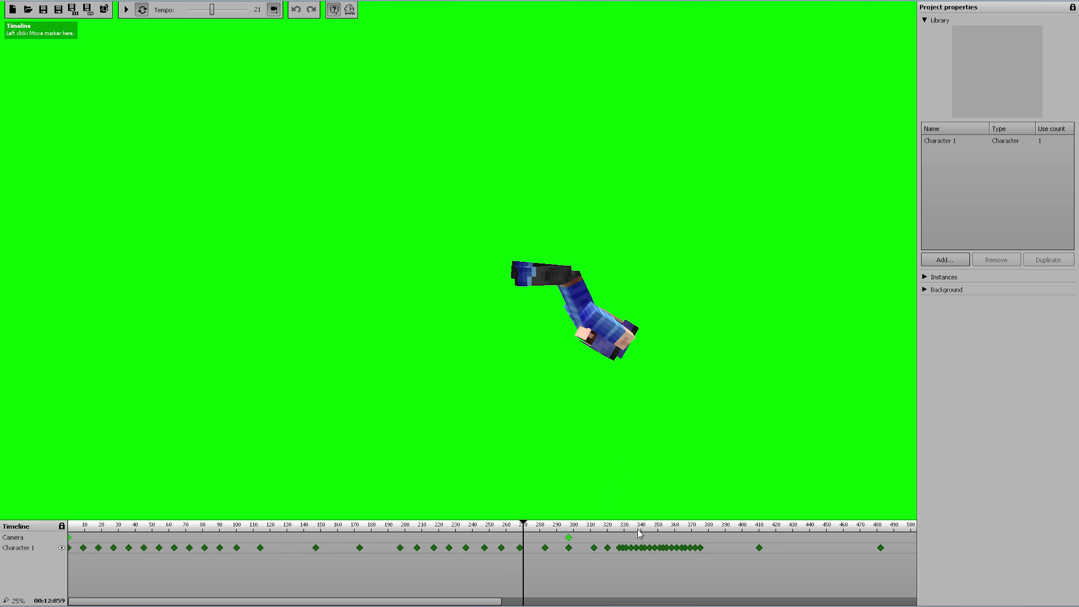
pyautogui.click(675, 527)
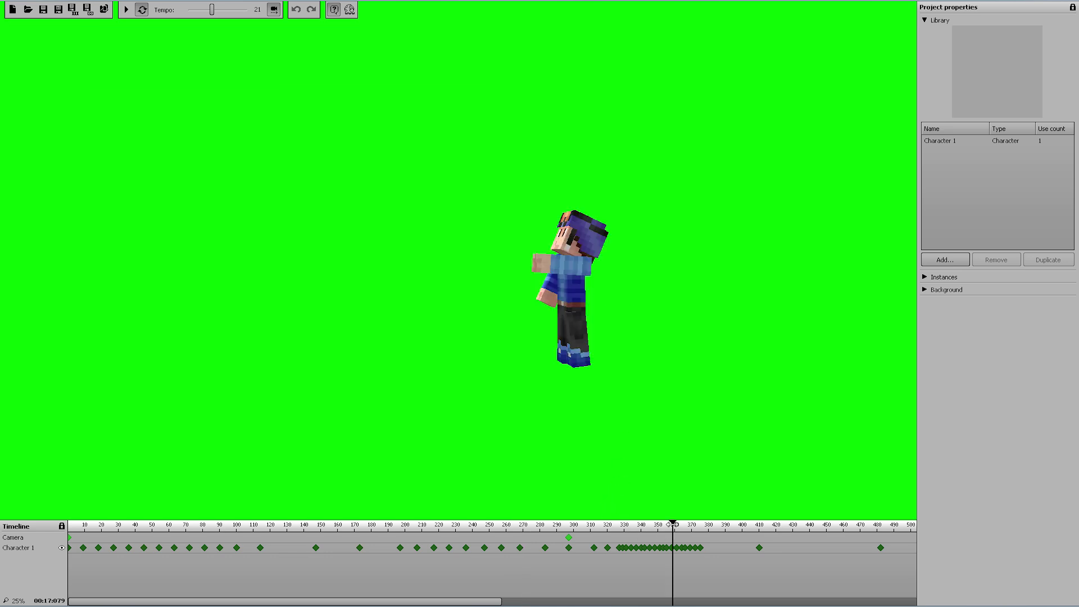
pyautogui.click(760, 525)
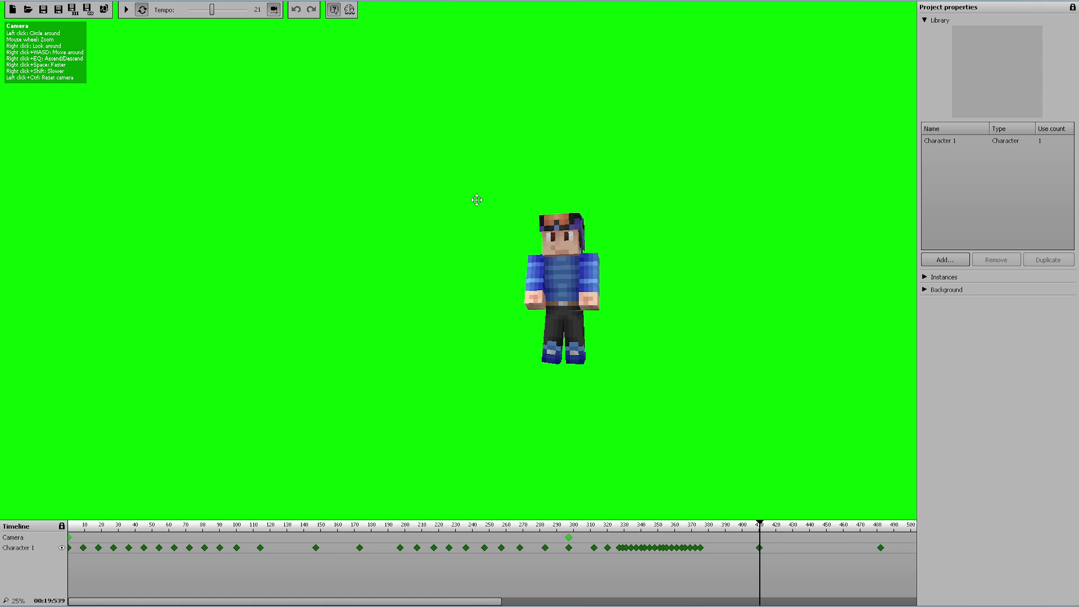
# - Start a new animation and add a default human character, Character 1
pyautogui.click(12, 10)
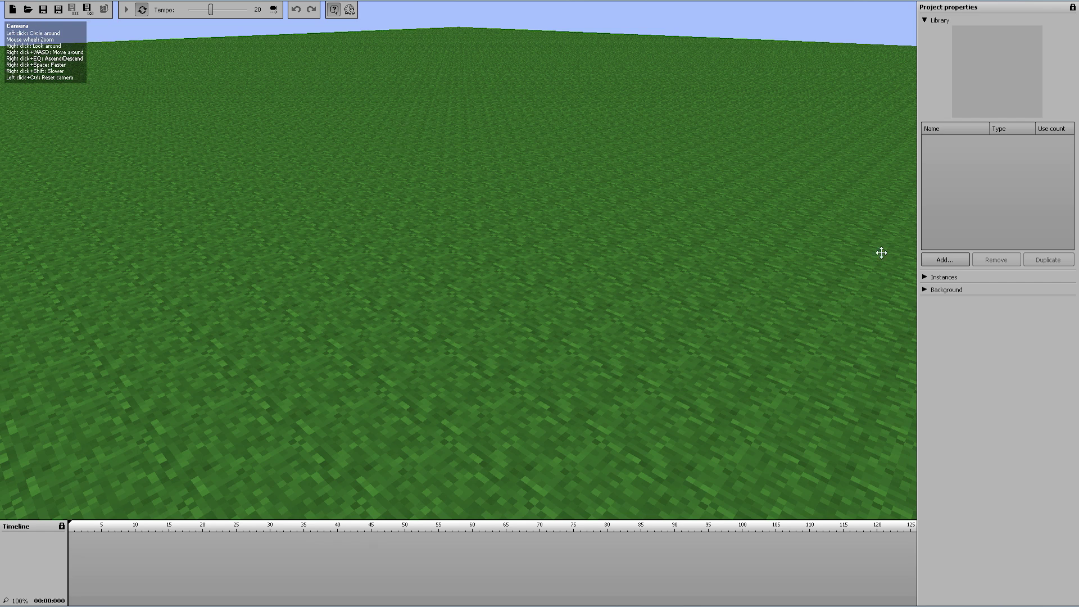
pyautogui.click(945, 260)
pyautogui.click(946, 274)
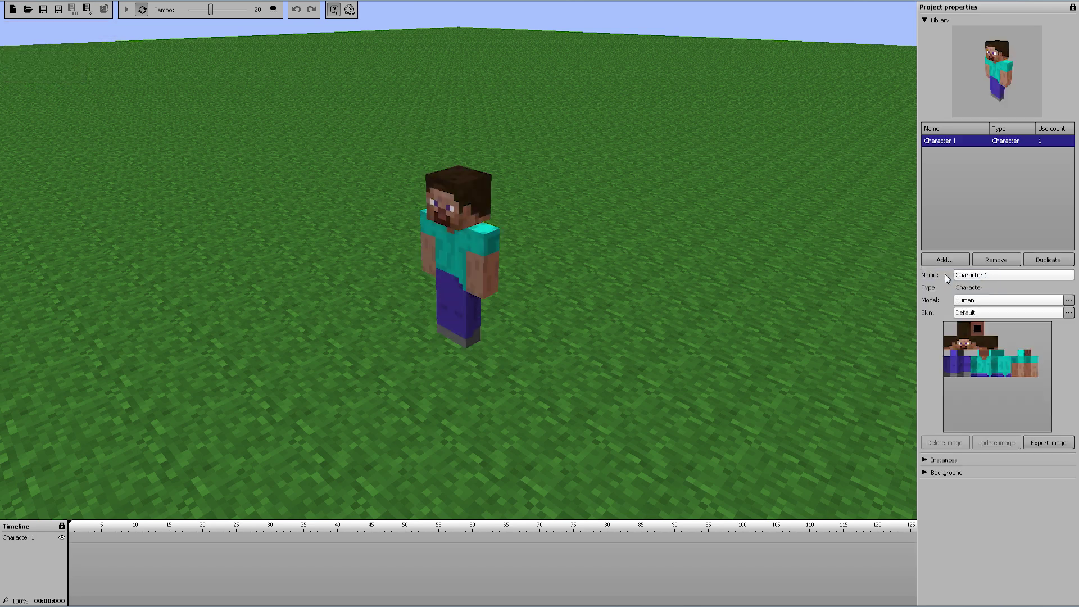
pyautogui.click(982, 315)
# - Create a keyframe for Character 1 at frame 0 and confirm its settings
pyautogui.moveTo(649, 208); pyautogui.dragTo(478, 141)
pyautogui.click(72, 538)
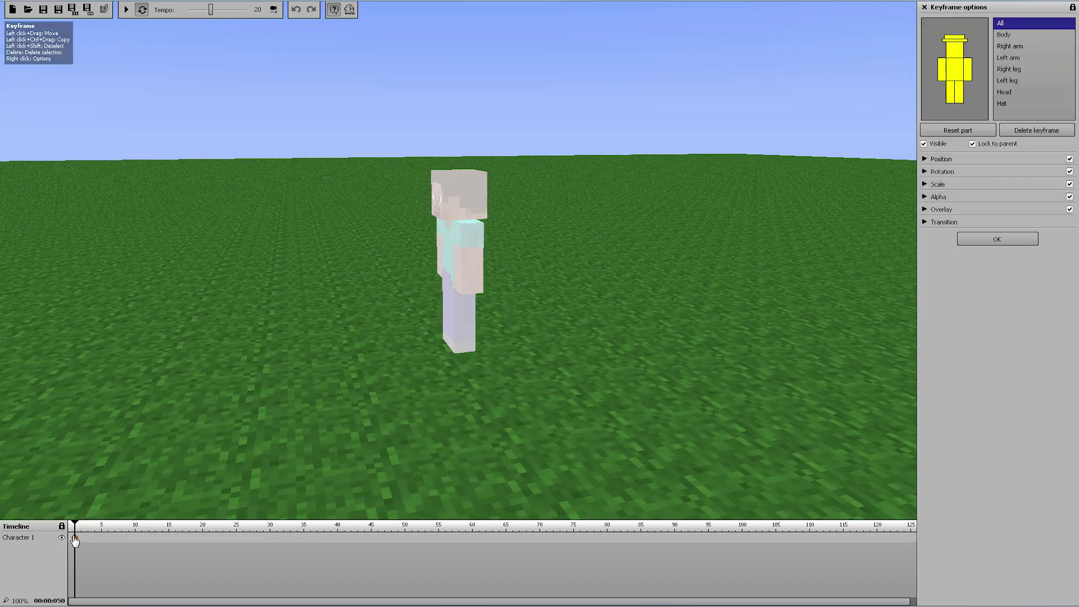
pyautogui.moveTo(77, 540); pyautogui.dragTo(63, 541)
pyautogui.moveTo(593, 295); pyautogui.dragTo(564, 323)
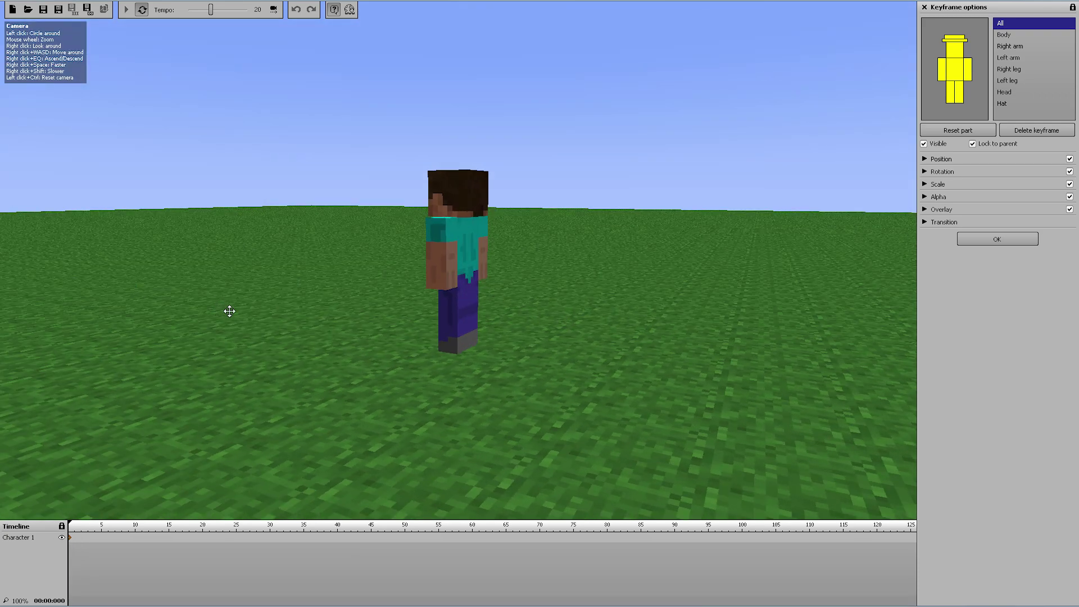
pyautogui.click(977, 241)
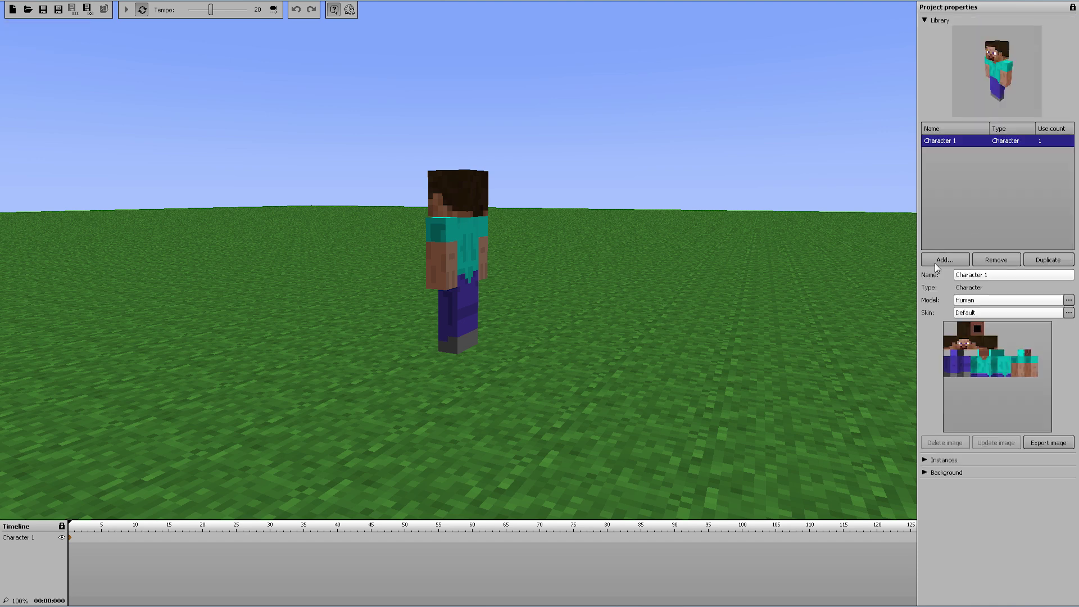
# - Toggle Show ground off and back on, then add Character 1's keyframe at frame 0
pyautogui.click(925, 472)
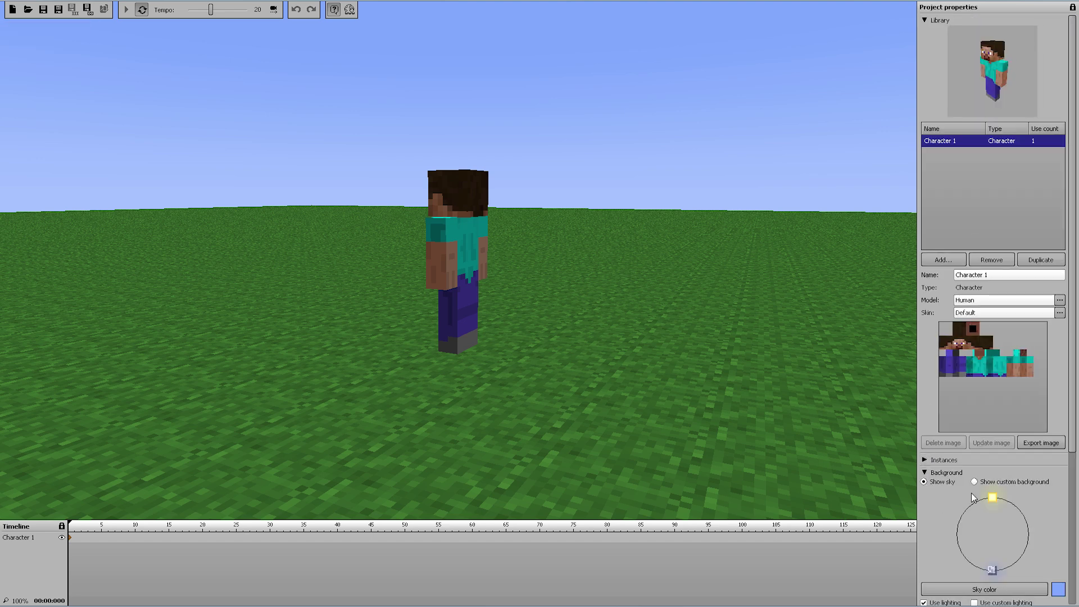
pyautogui.scroll(-5, 1074, 426)
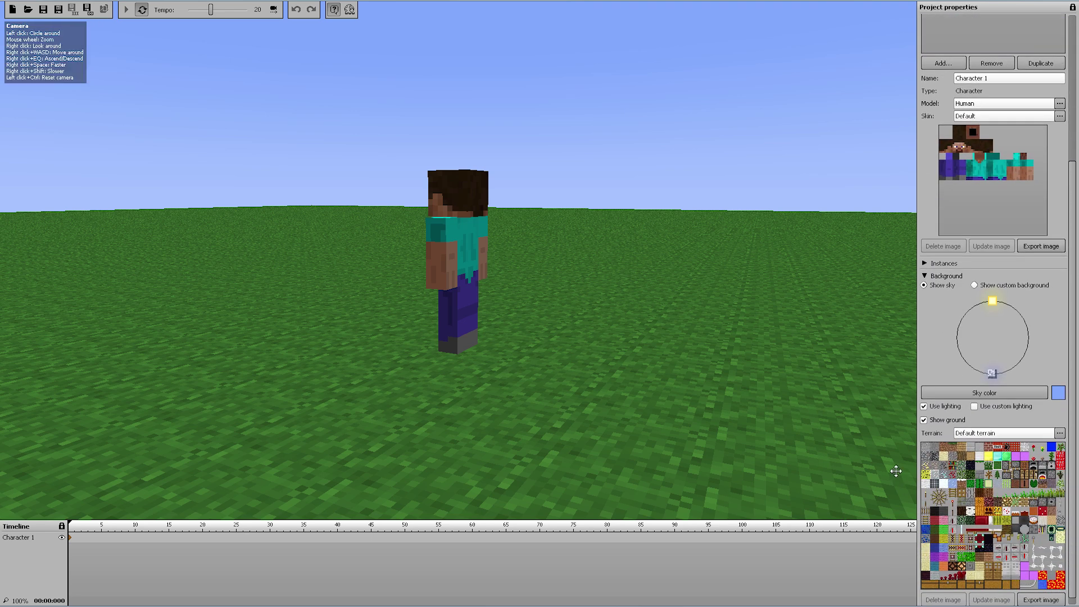
pyautogui.click(924, 420)
pyautogui.moveTo(577, 256); pyautogui.dragTo(657, 254, button='middle')
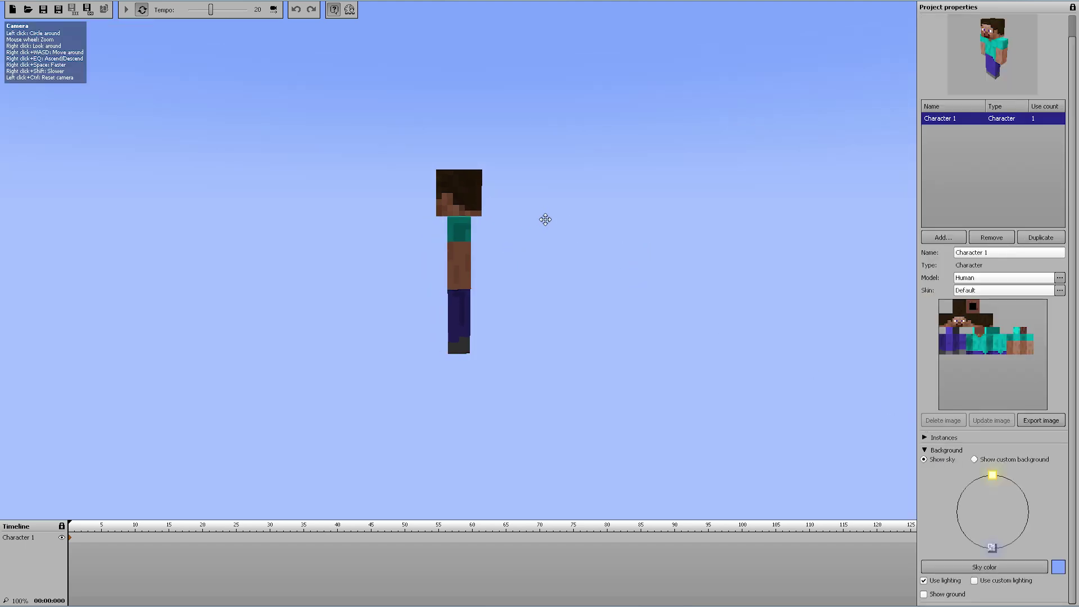
pyautogui.moveTo(544, 219); pyautogui.dragTo(459, 270)
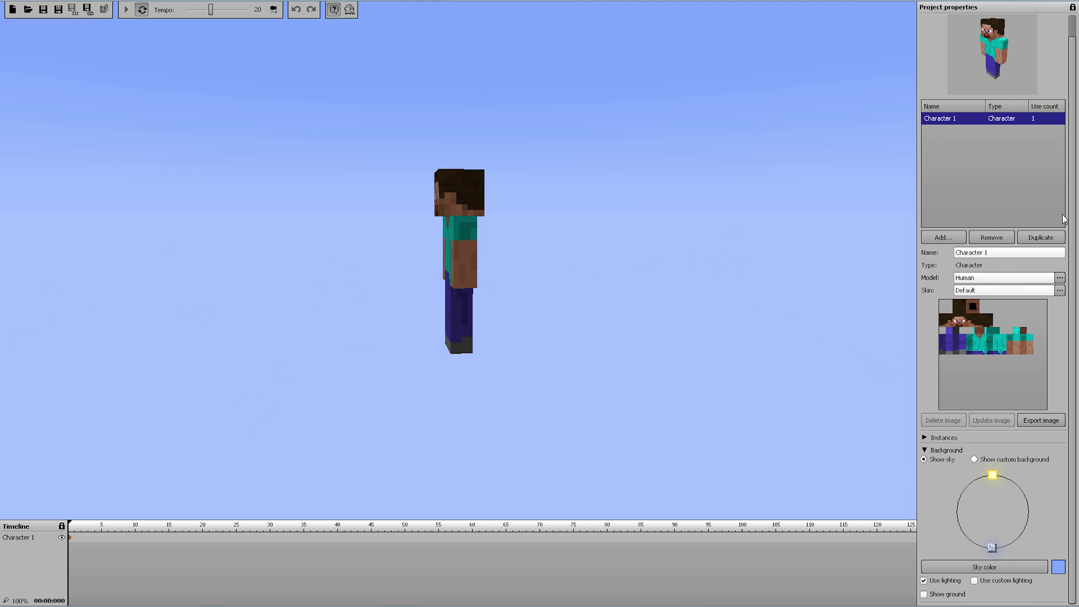
pyautogui.click(924, 594)
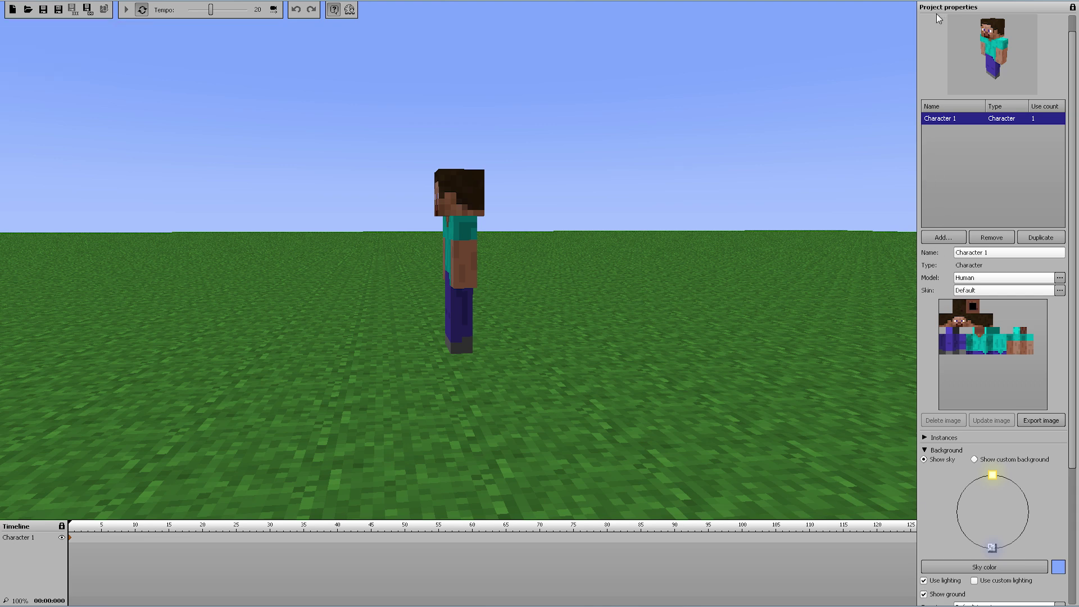
pyautogui.click(70, 539)
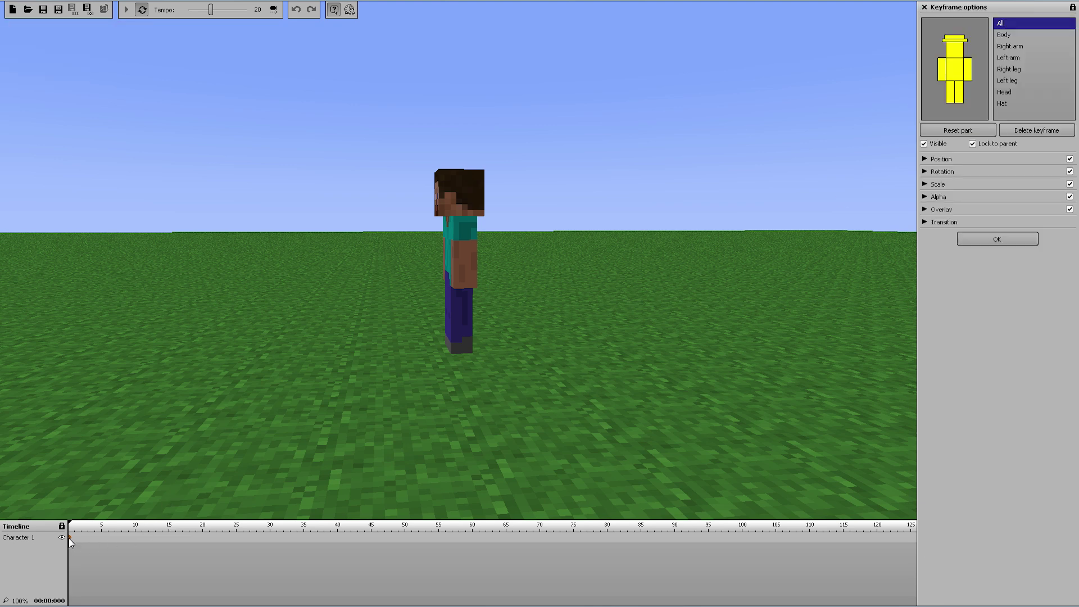
# - Add a keyframe at frame 40 with Character 1 moved off-screen to the left
pyautogui.click(339, 538)
pyautogui.click(924, 159)
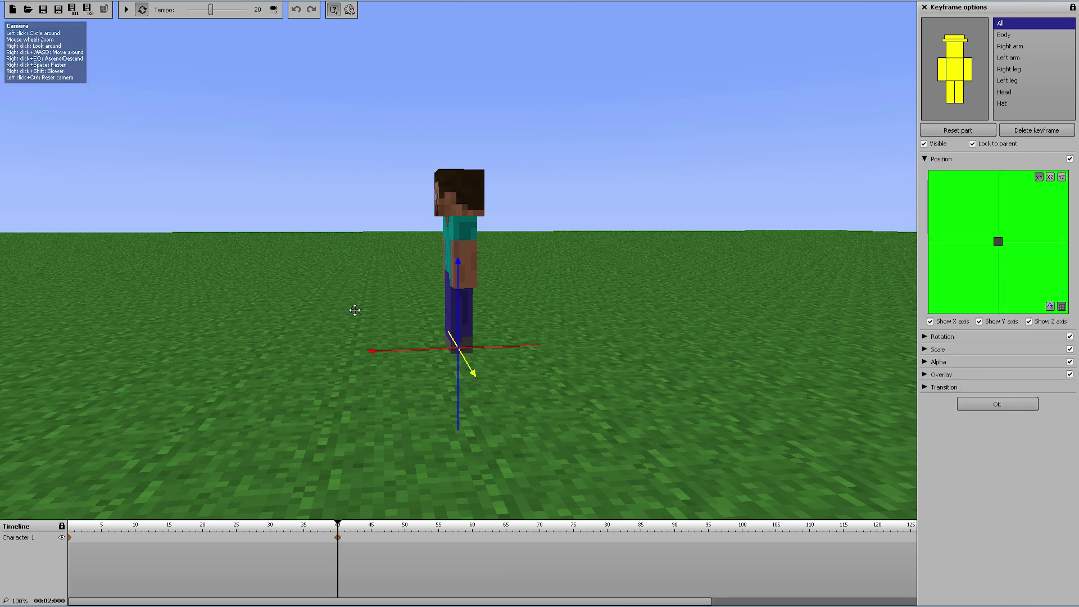
pyautogui.moveTo(400, 354); pyautogui.dragTo(3, 403)
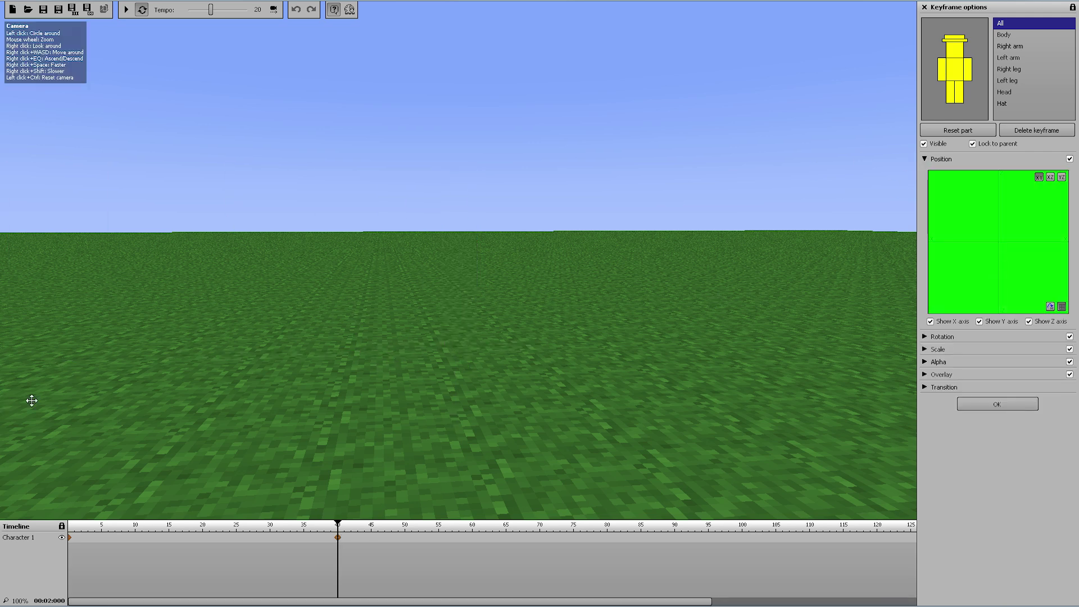
pyautogui.moveTo(379, 366); pyautogui.dragTo(203, 503)
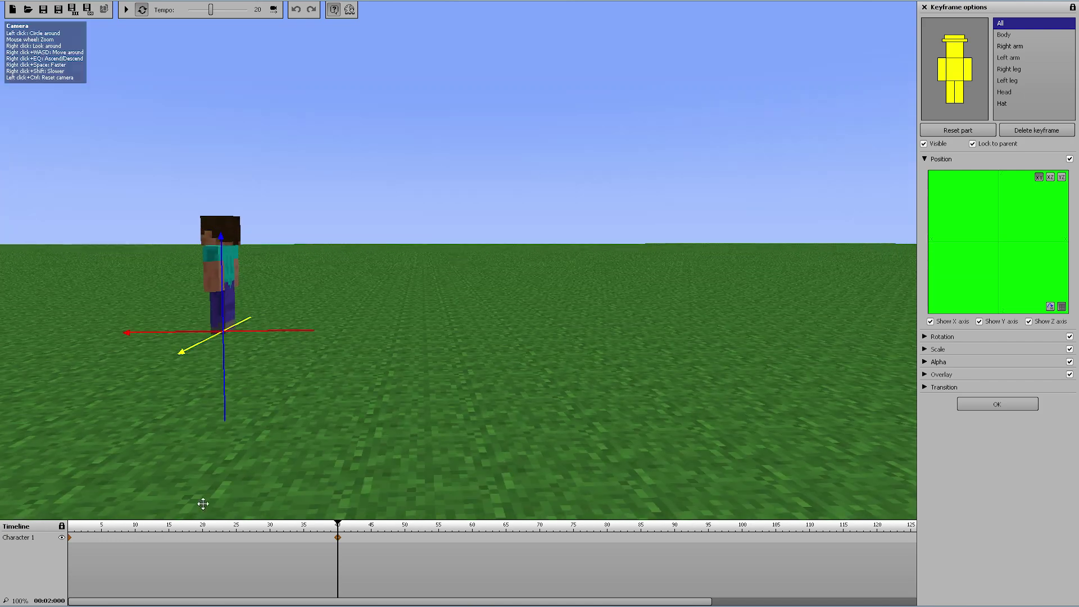
# - Generate a walk cycle between the frame 0 and frame 40 keyframes
pyautogui.rightClick(70, 538)
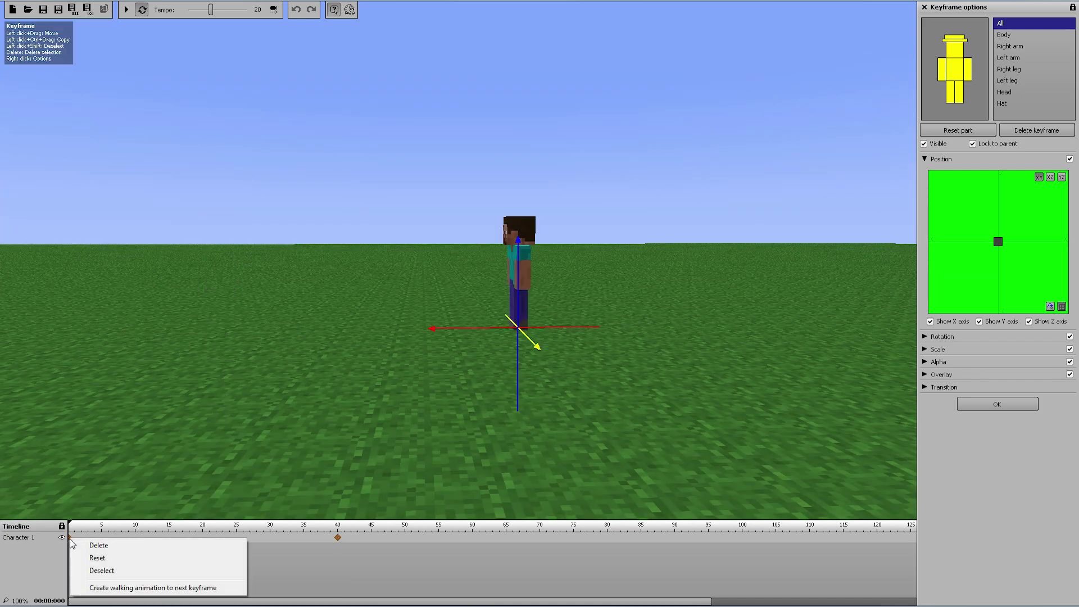
pyautogui.click(96, 585)
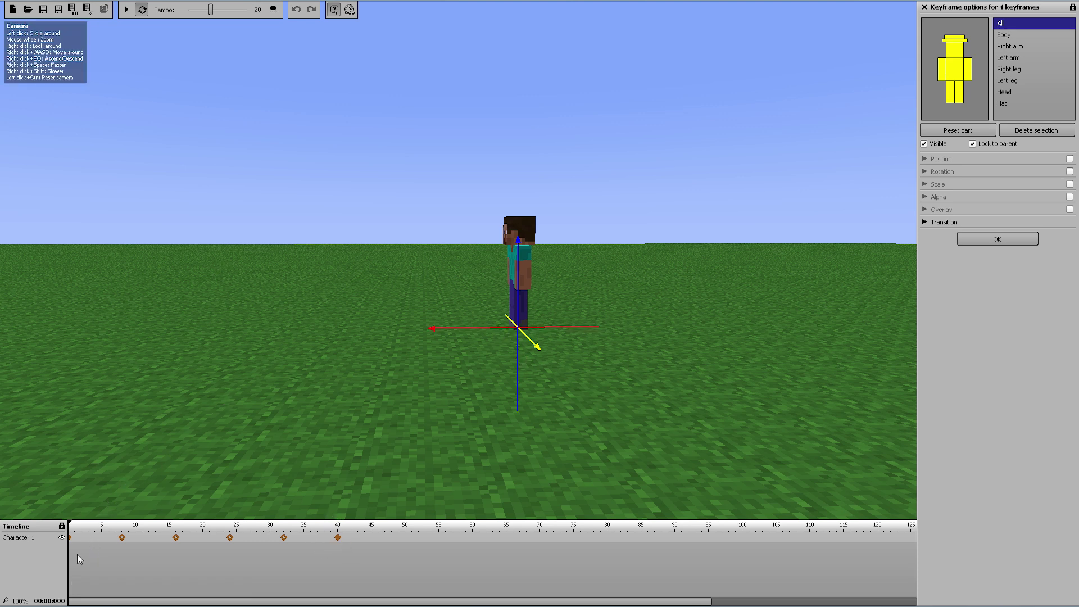
pyautogui.click(71, 538)
pyautogui.rightClick(72, 540)
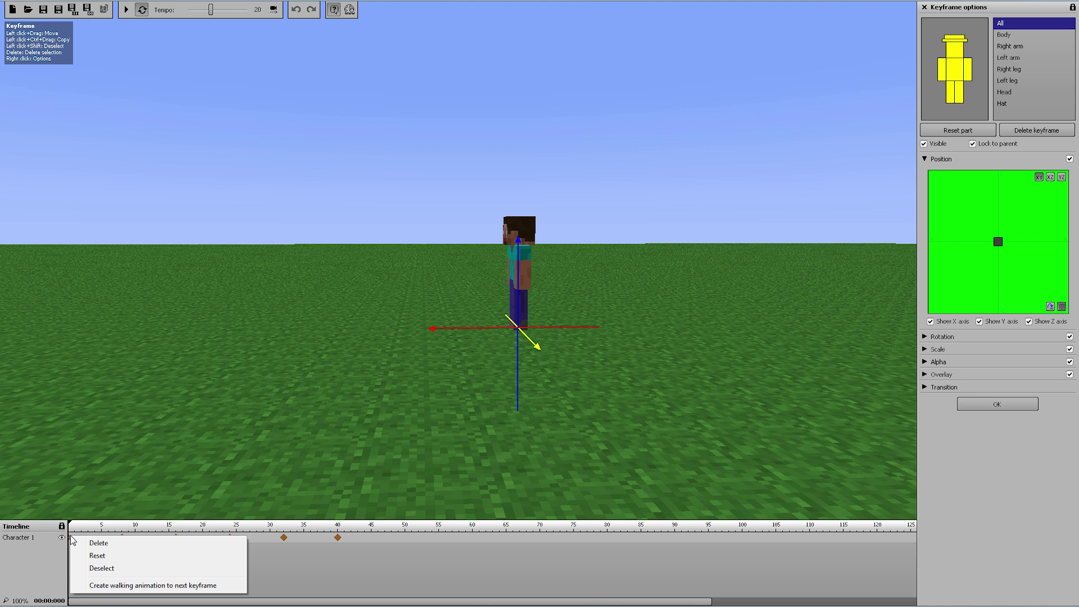
pyautogui.click(145, 586)
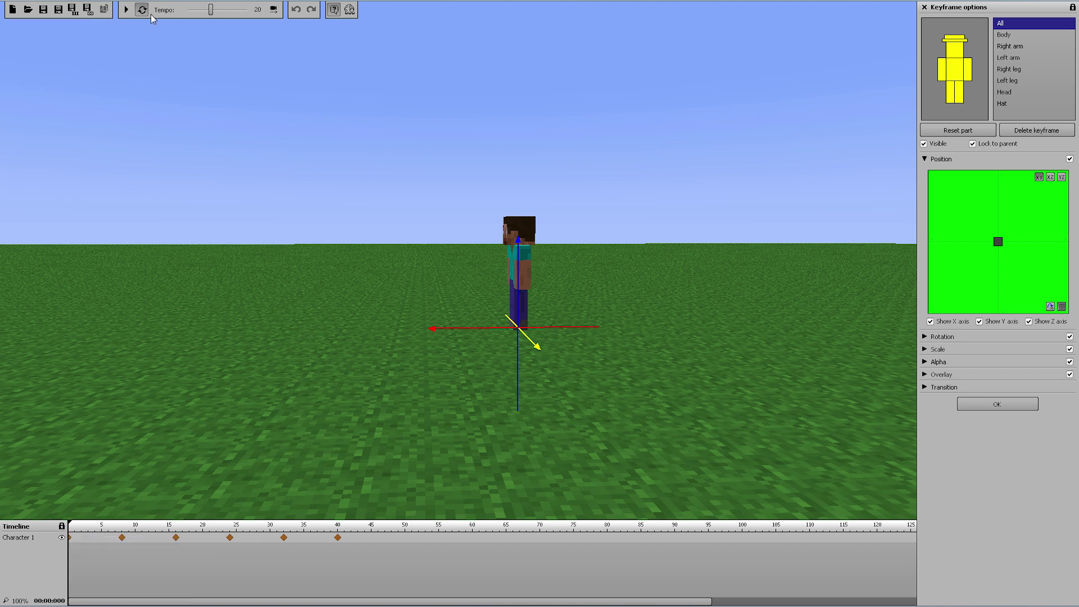
# - Preview the walk, rewind to frame 0, and close Keyframe options with OK
pyautogui.click(127, 10)
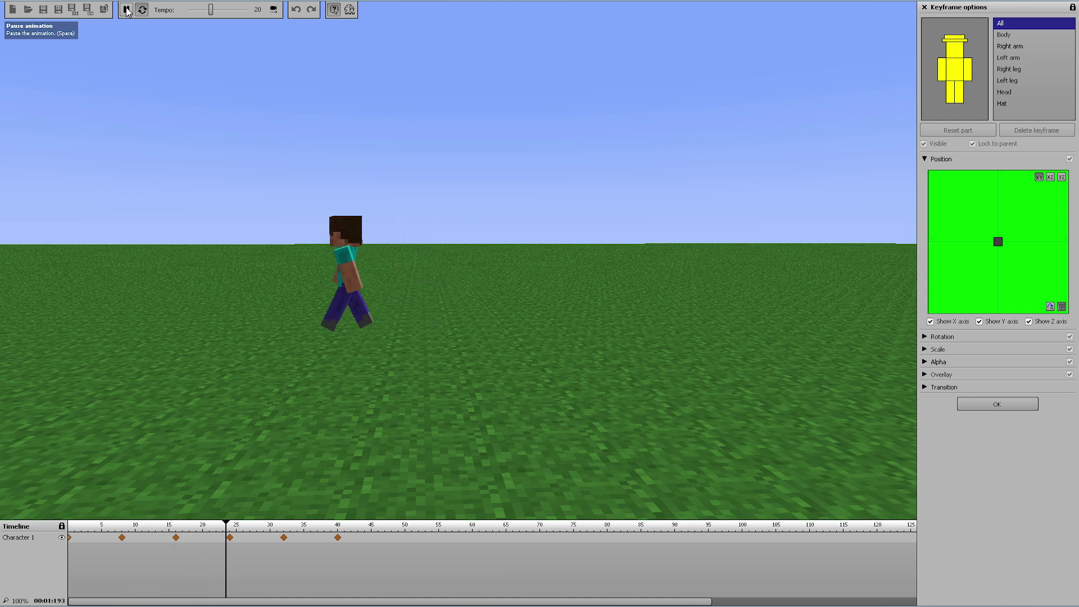
pyautogui.click(127, 10)
pyautogui.moveTo(84, 538); pyautogui.dragTo(69, 539)
pyautogui.click(997, 404)
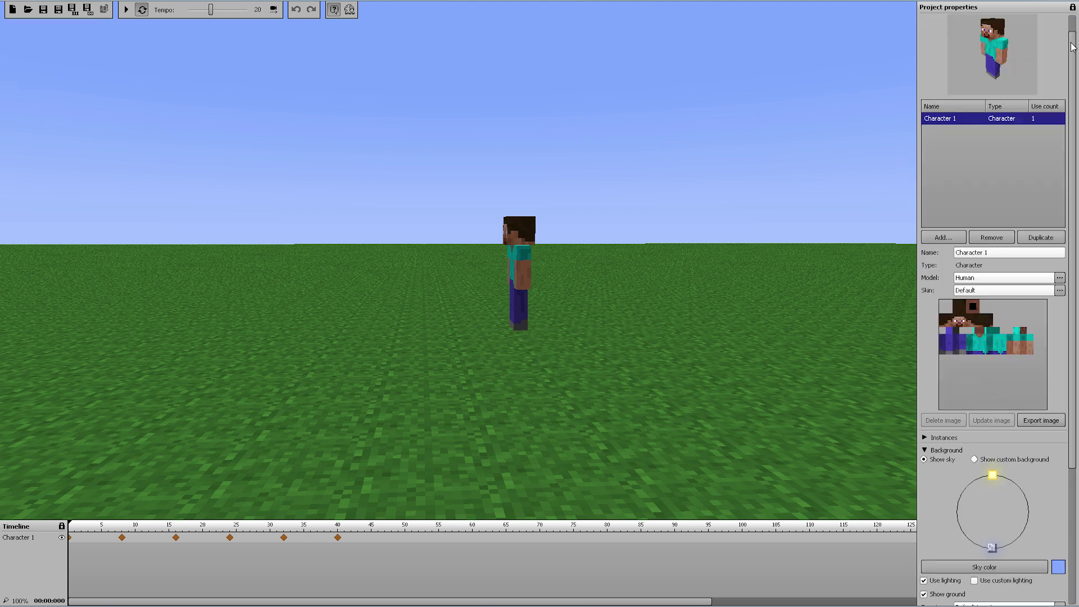
# - Collapse Library and uncheck Show ground under Background, leaving only sky behind Character 1
pyautogui.scroll(1, 1073, 47)
pyautogui.click(934, 22)
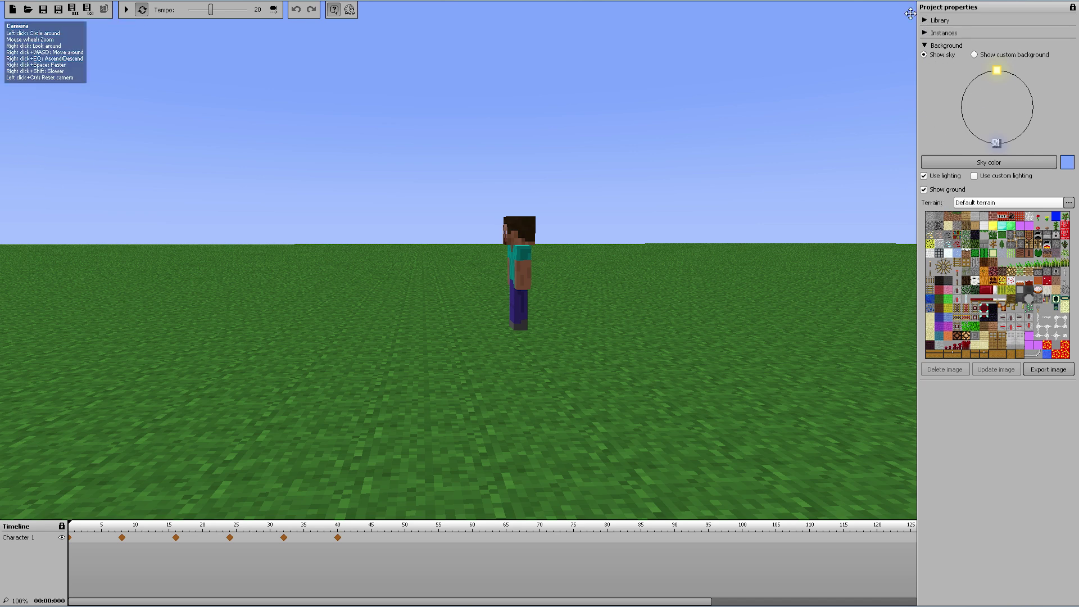
pyautogui.click(924, 45)
pyautogui.click(924, 45)
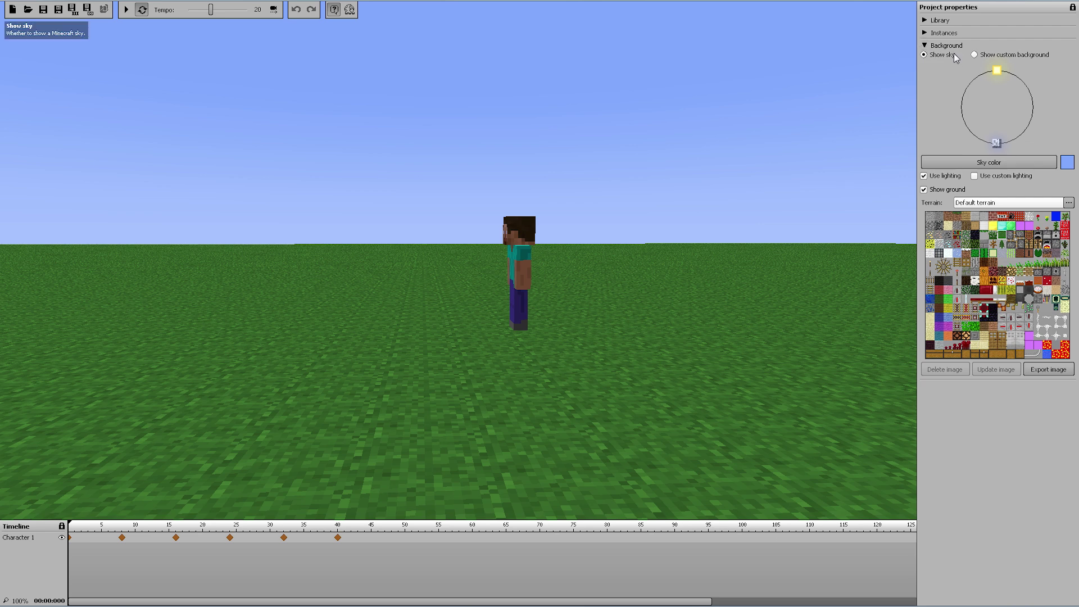
pyautogui.click(923, 190)
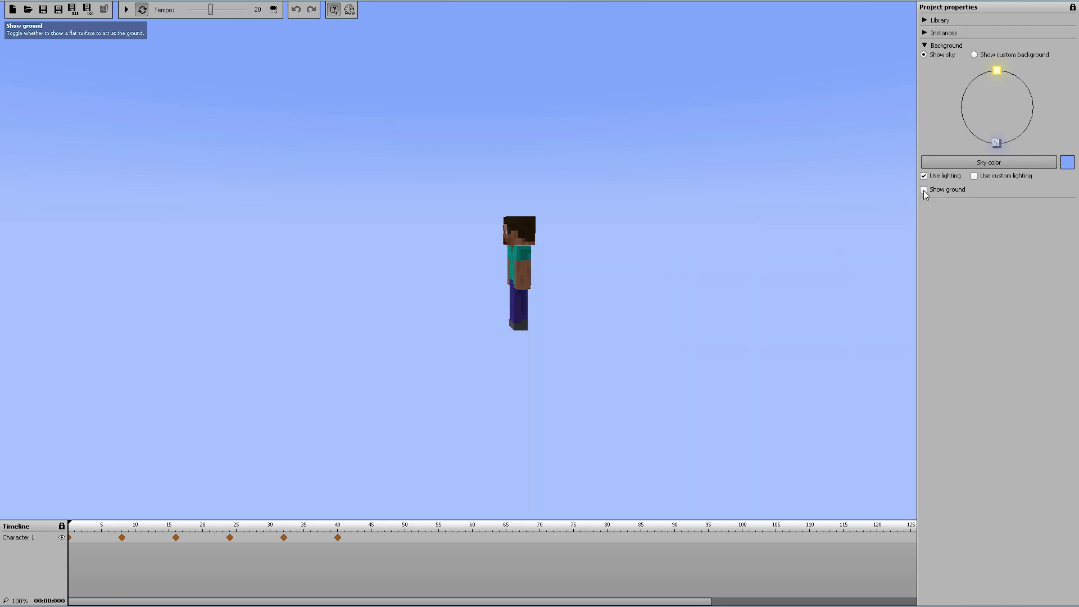
pyautogui.click(923, 190)
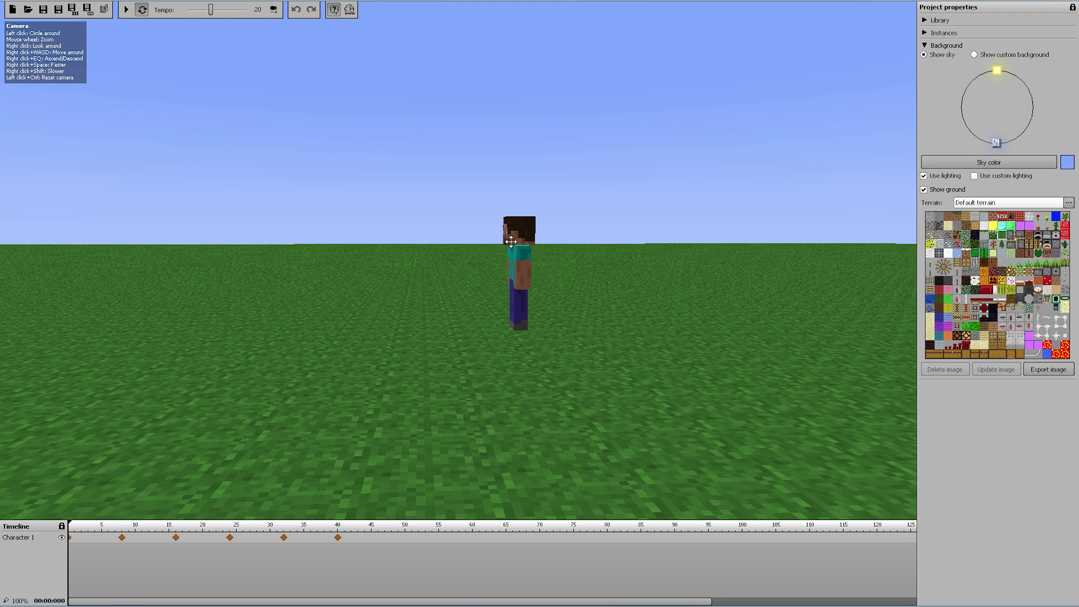
pyautogui.click(925, 189)
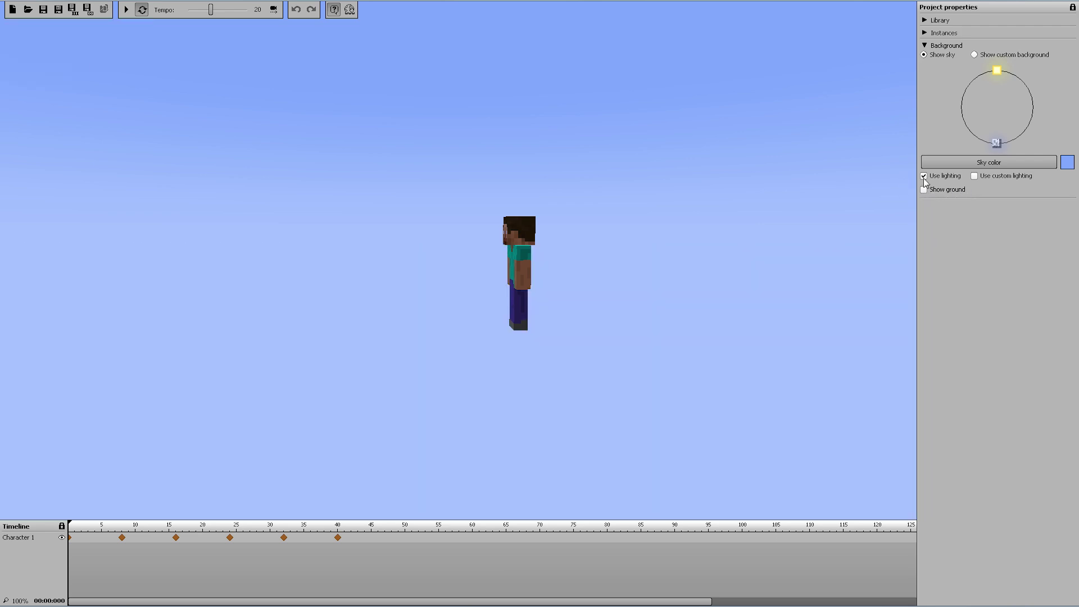
# - Set the sky colour to the bright green basic colour
pyautogui.click(983, 161)
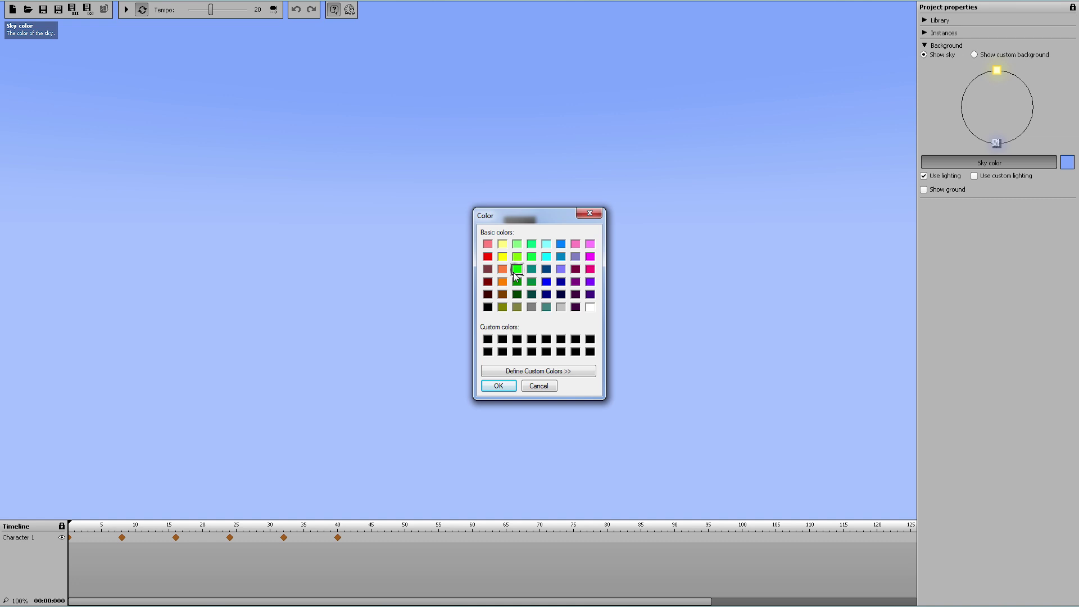
pyautogui.click(498, 386)
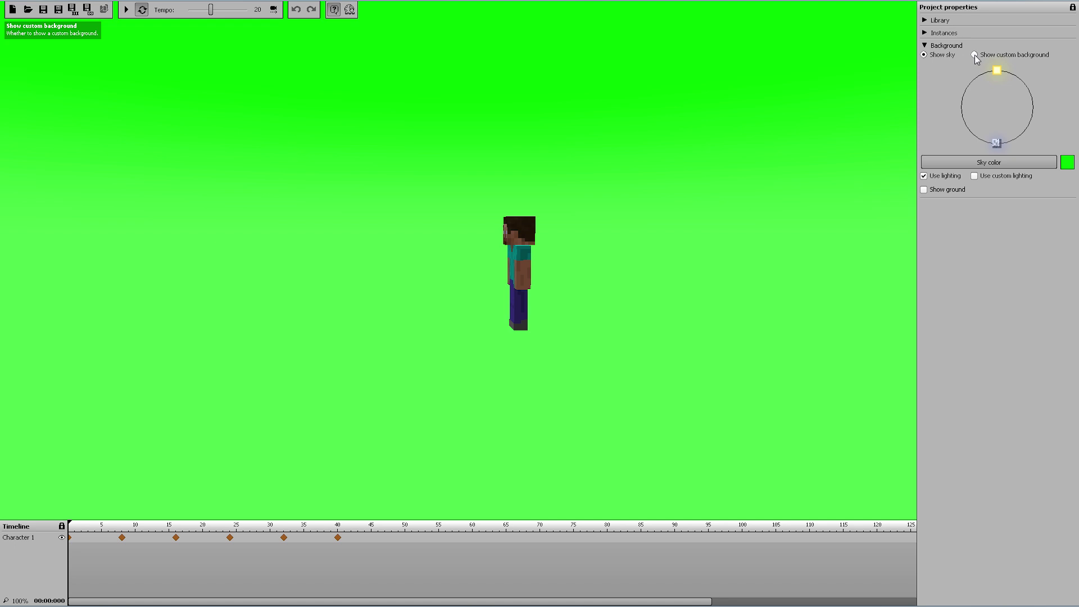
# - Switch to Show custom background and orbit the camera around the character
pyautogui.click(975, 56)
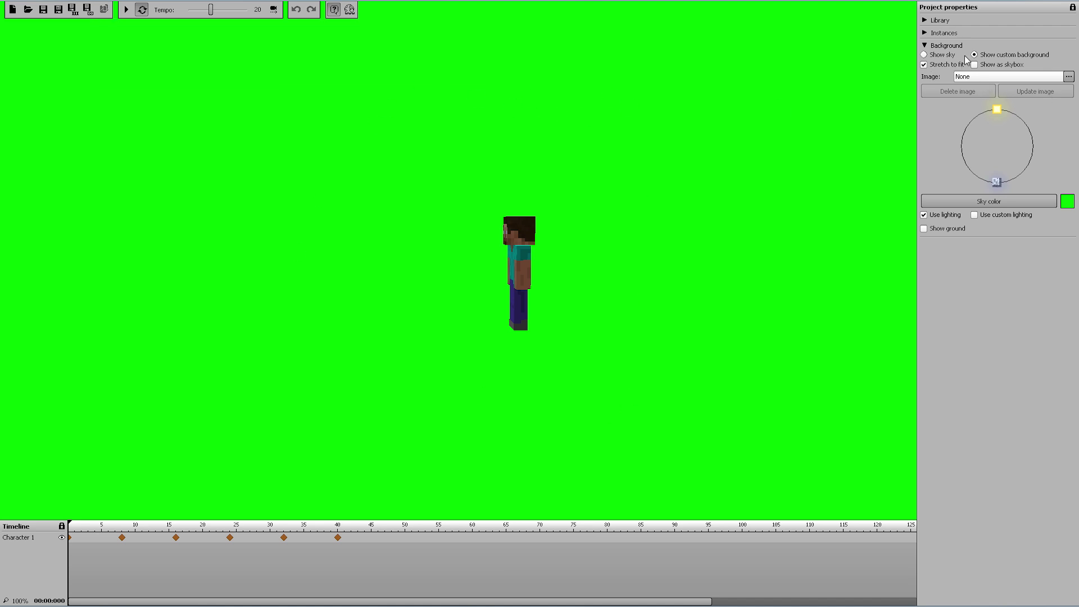
pyautogui.moveTo(420, 161); pyautogui.dragTo(359, 173)
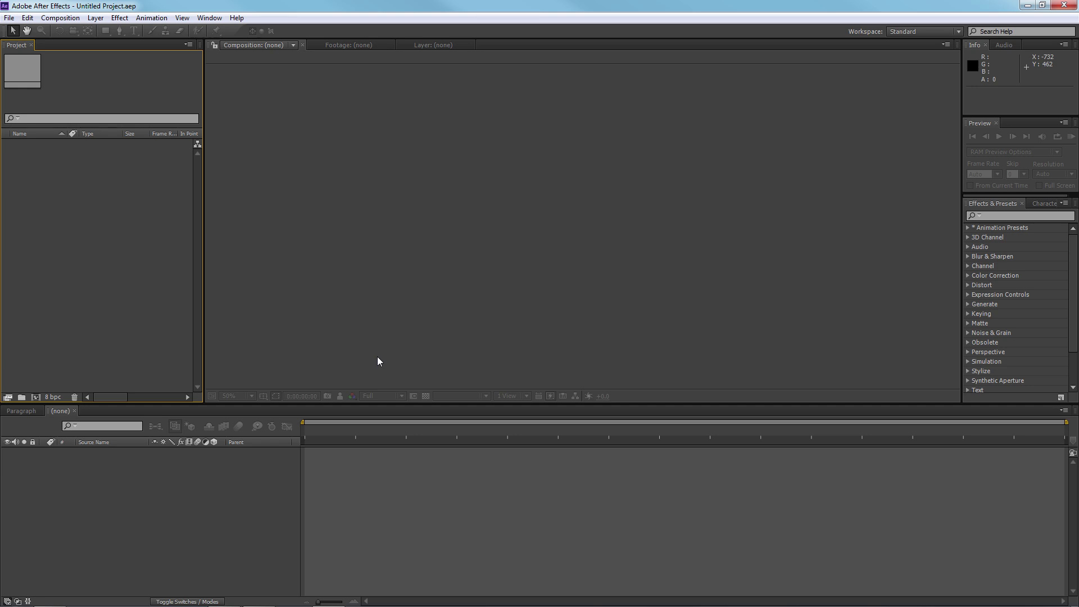
# - Create Comp 1 at 1920x1080, 29.97 fps, then bring up the Import File dialog
pyautogui.click(60, 17)
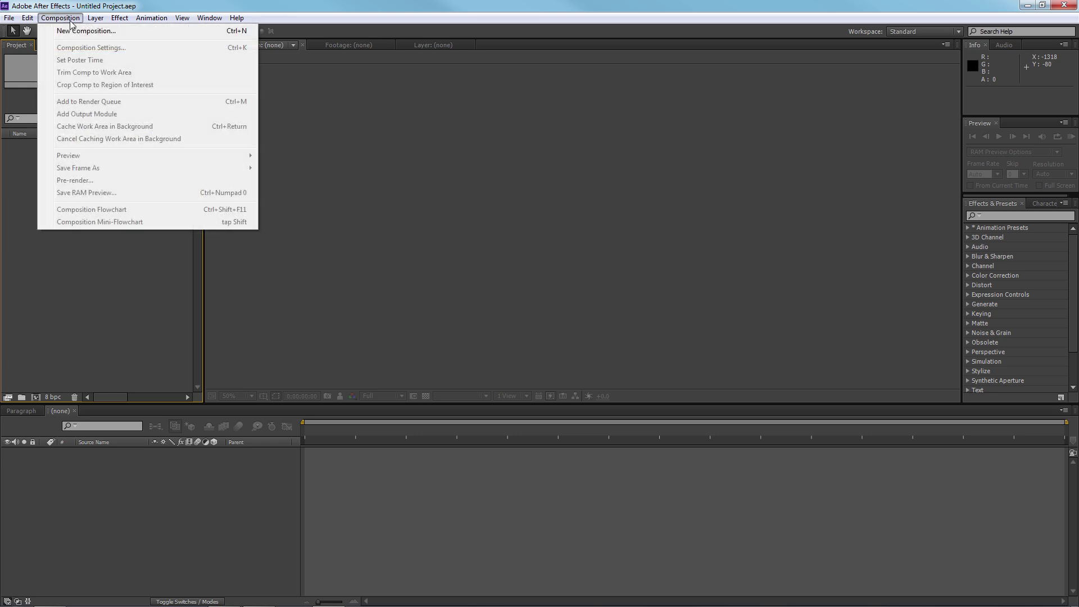
pyautogui.click(77, 33)
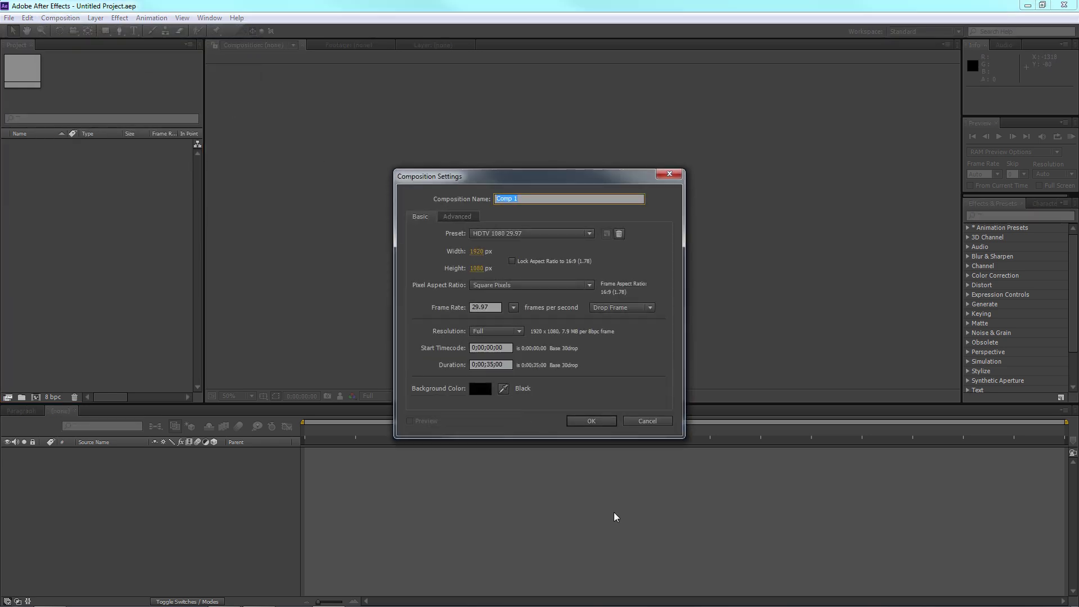
pyautogui.click(591, 421)
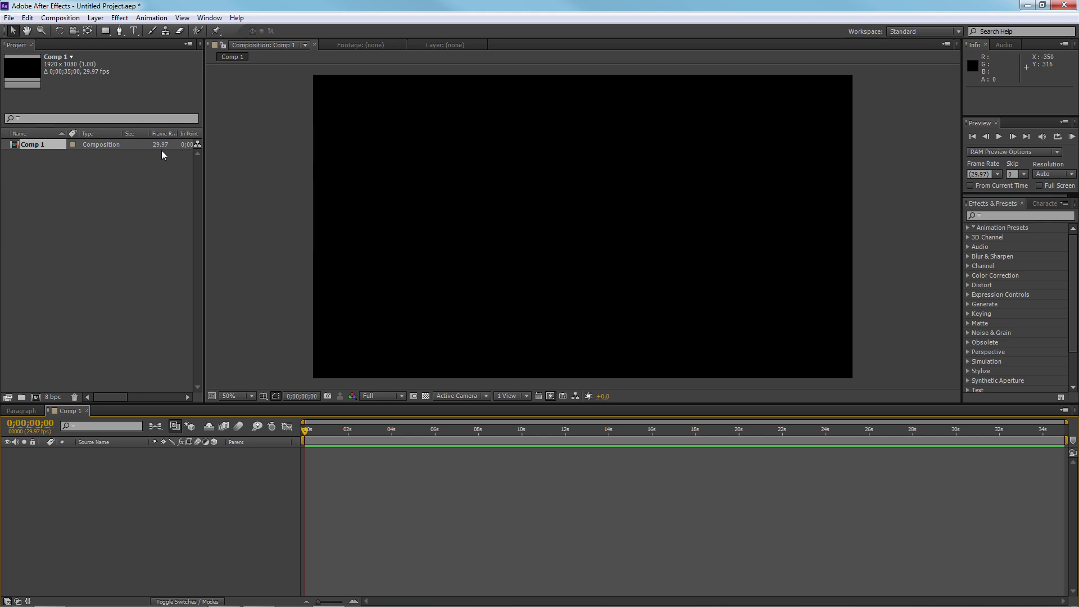
pyautogui.doubleClick(136, 181)
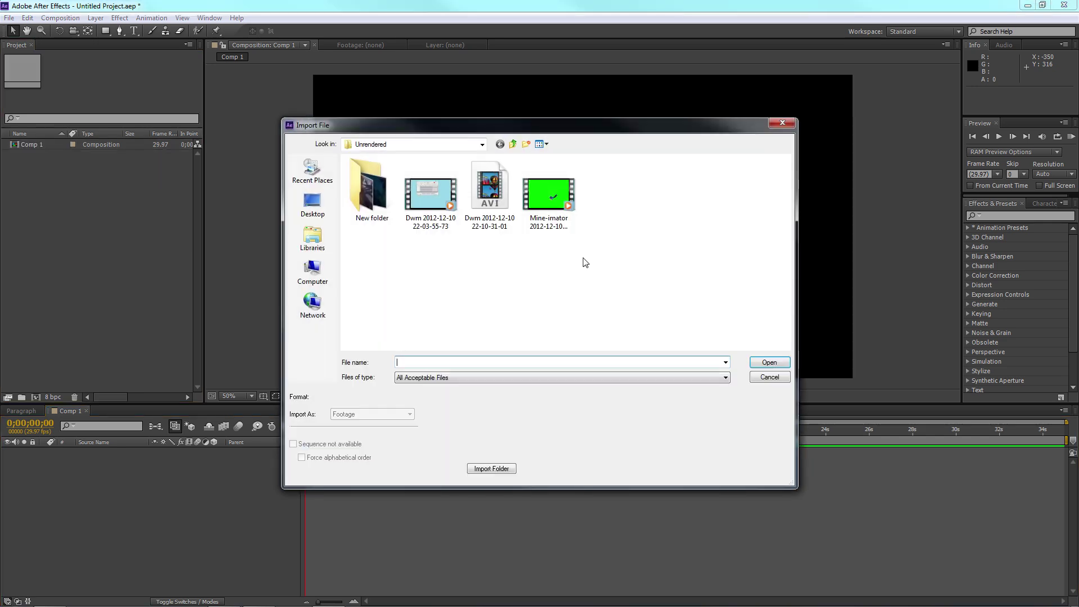
# - Import the Mine-imator AVI and 2012-12-10_21h14m45s-1x_35s.mp4 from .minecraft/videos
pyautogui.click(547, 200)
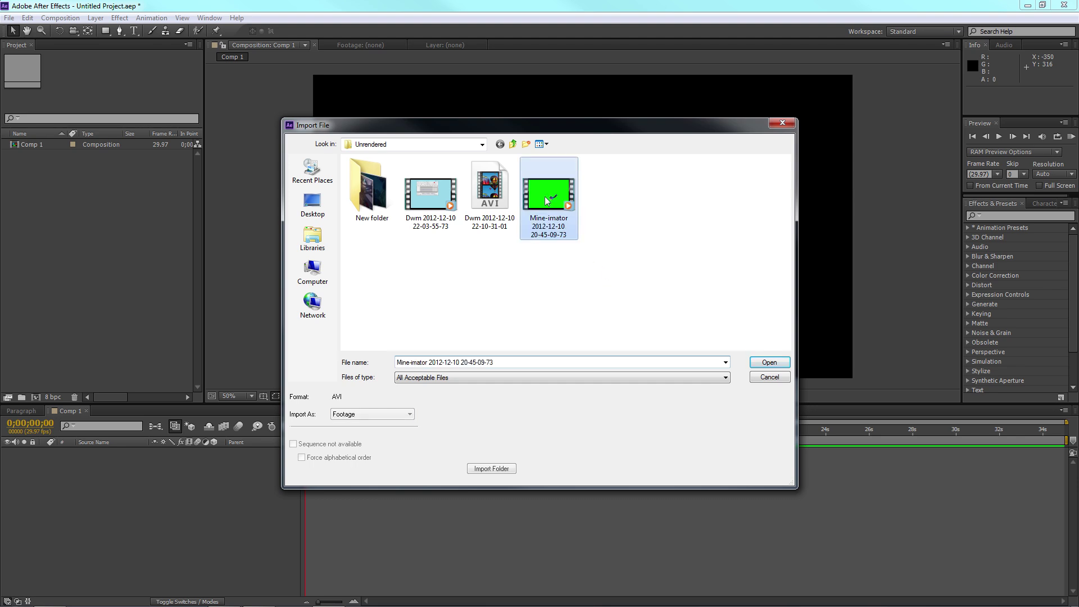
pyautogui.click(768, 362)
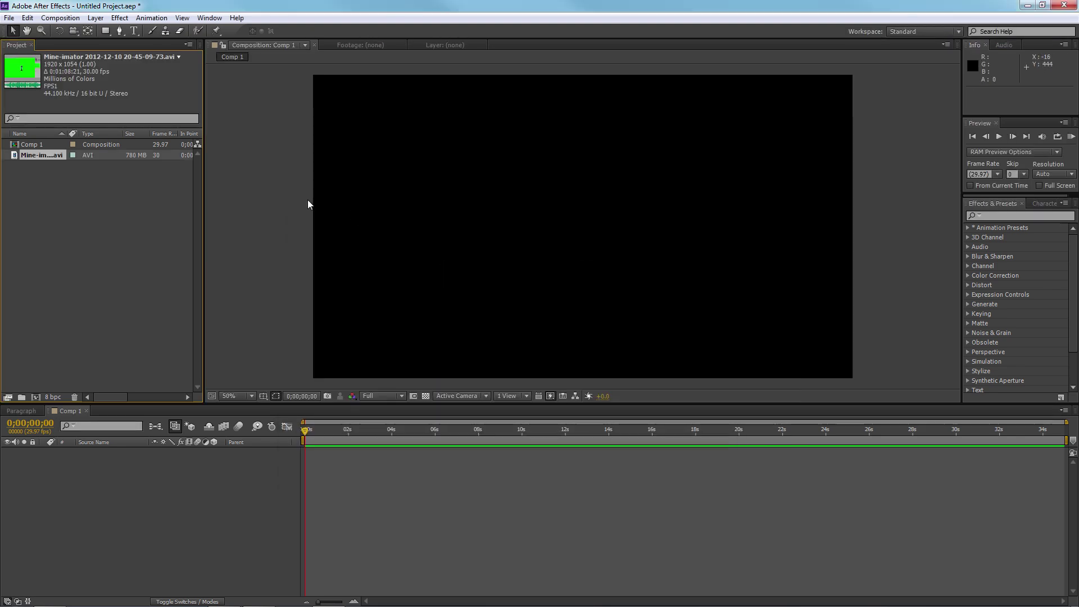
pyautogui.doubleClick(119, 204)
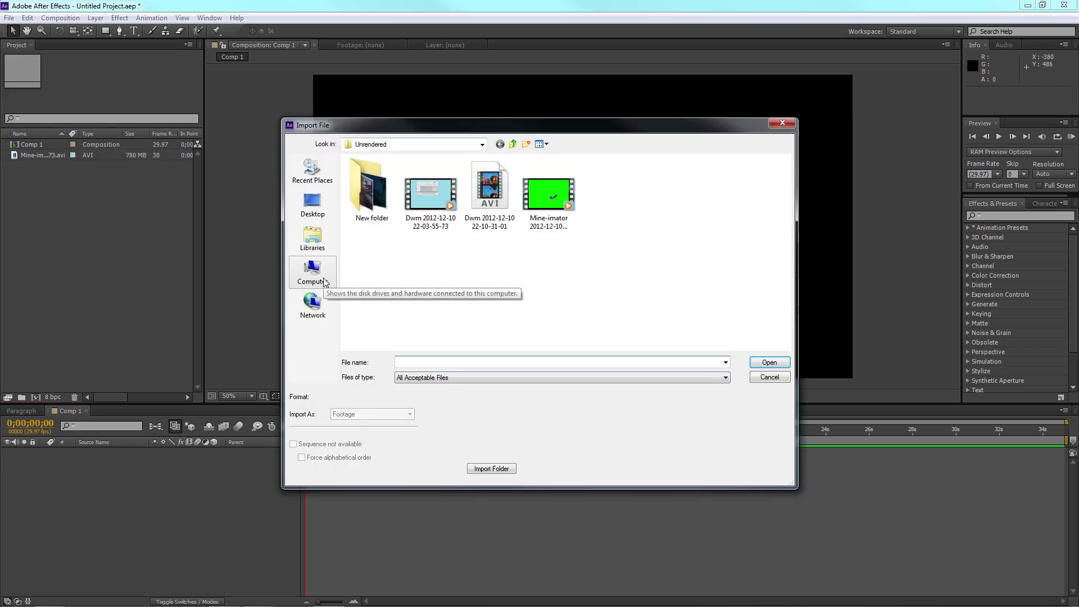
pyautogui.click(318, 168)
pyautogui.click(323, 206)
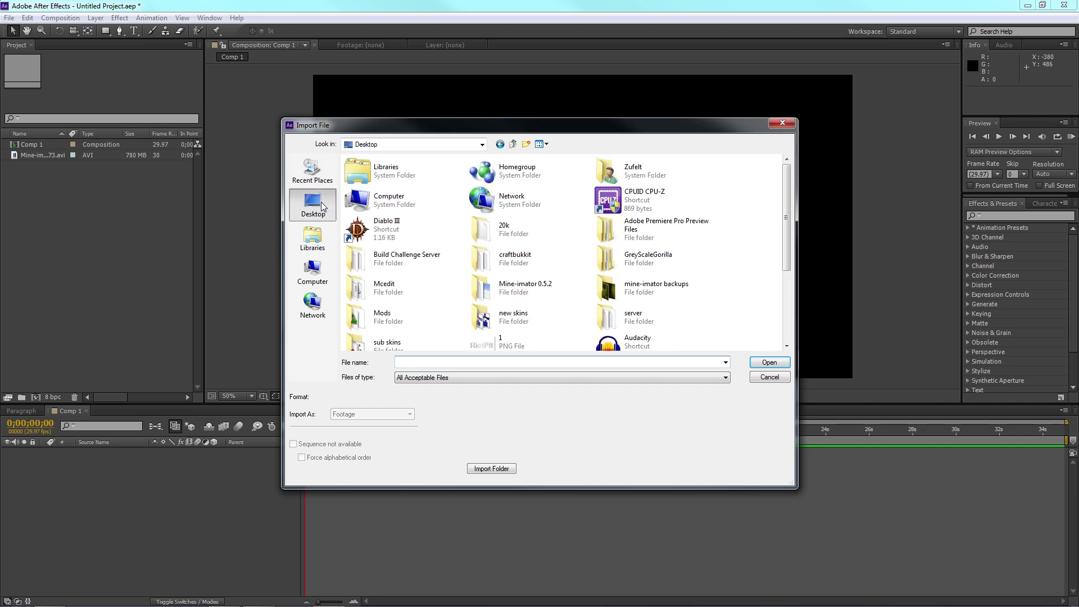
pyautogui.scroll(-3, 666, 332)
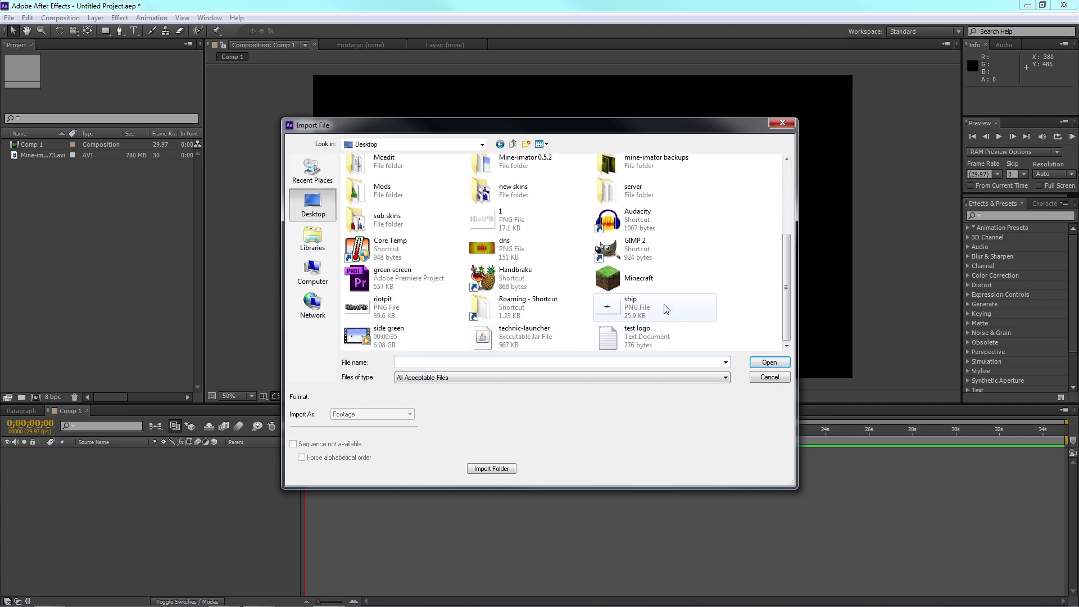
pyautogui.doubleClick(520, 303)
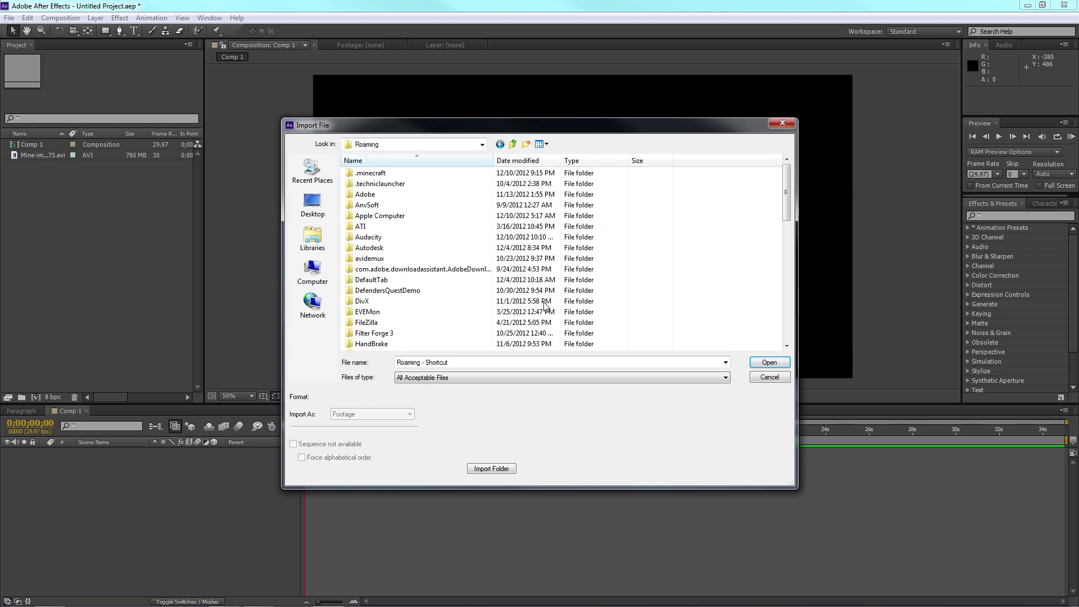
pyautogui.doubleClick(385, 174)
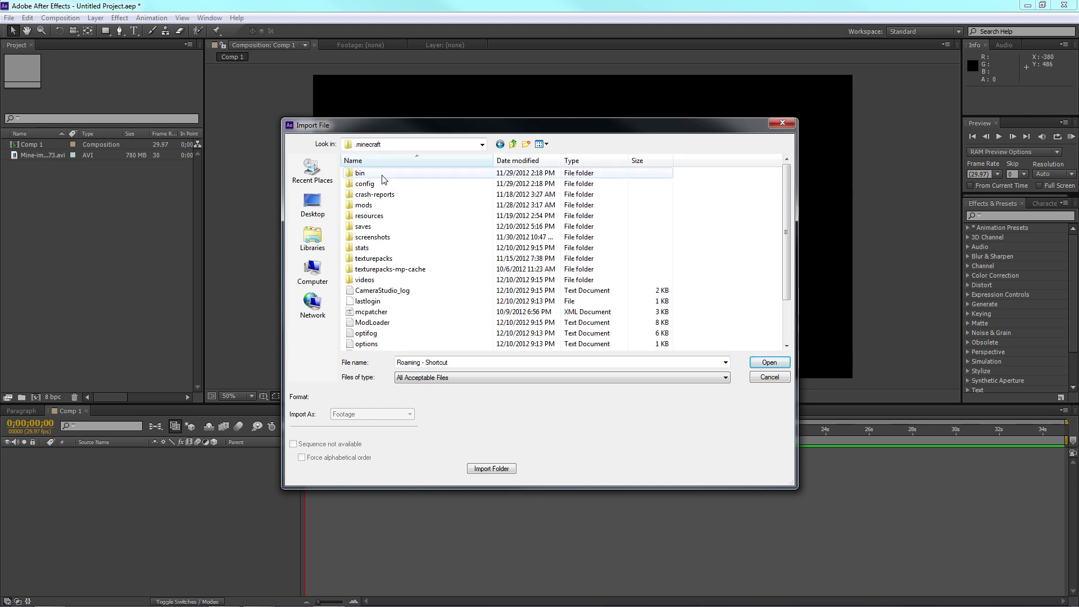
pyautogui.doubleClick(366, 281)
pyautogui.doubleClick(490, 208)
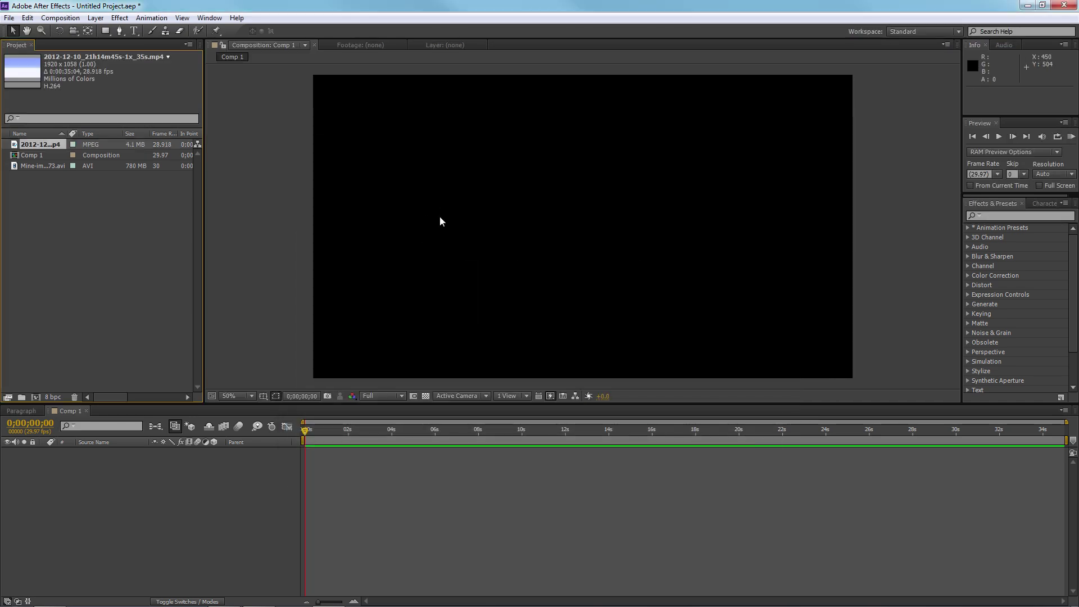
# - Drag both clips into Comp 1 as stacked layers
pyautogui.click(56, 167)
pyautogui.keyDown('ctrl'); pyautogui.click(57, 145); pyautogui.keyUp('ctrl')
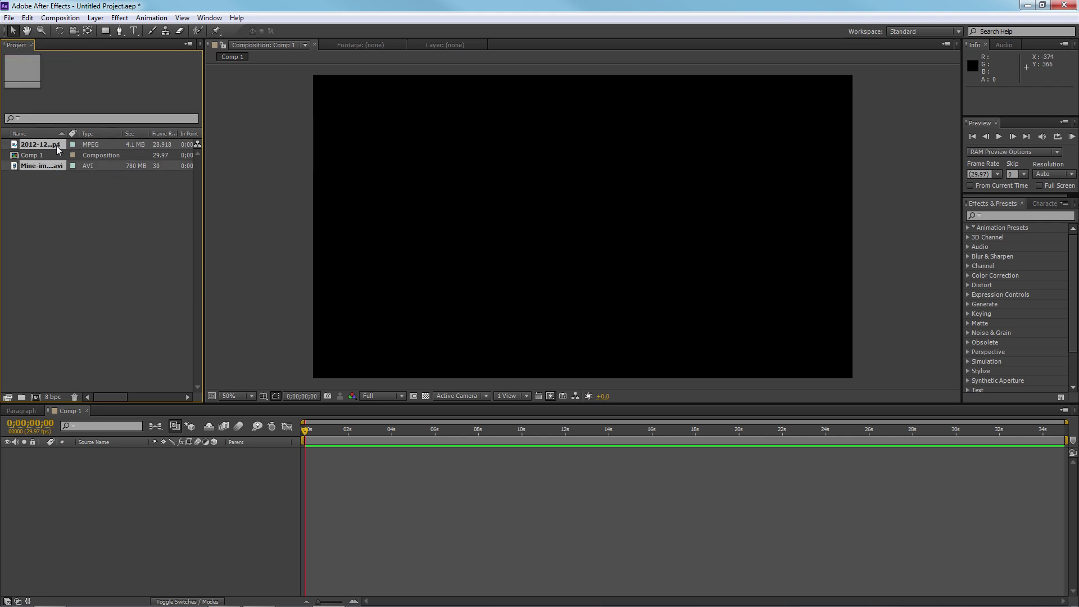
pyautogui.moveTo(51, 165); pyautogui.dragTo(73, 488)
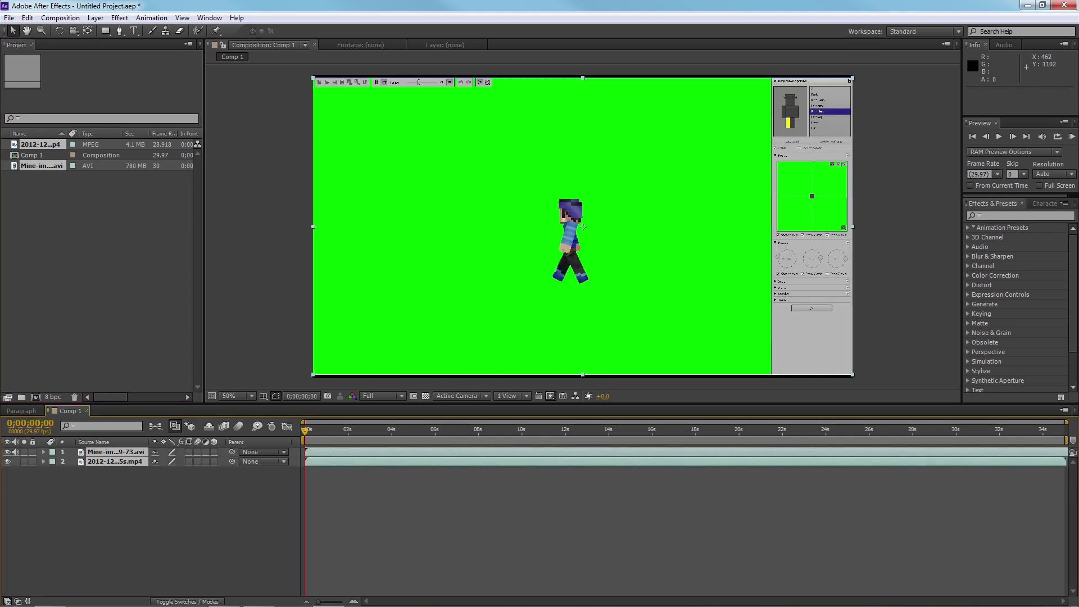
# - Trim the editor-interface footage off the start of the green-screen character layer
pyautogui.hotkey('ctrl', 'a')
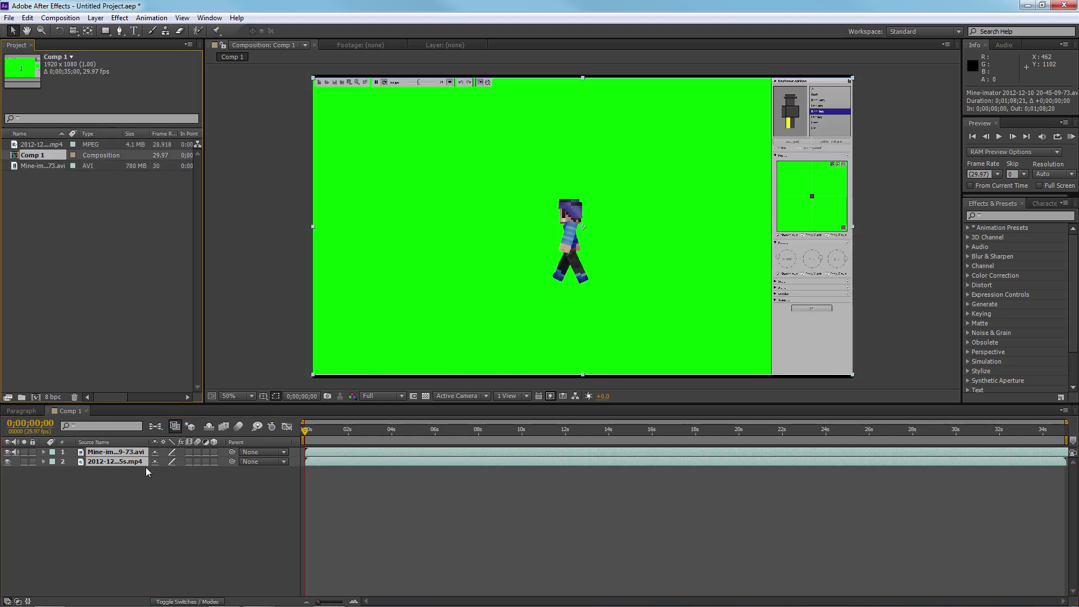
pyautogui.click(116, 484)
pyautogui.click(122, 453)
pyautogui.moveTo(308, 453)
pyautogui.mouseDown()
pyautogui.moveTo(379, 463)
pyautogui.moveTo(972, 455)
pyautogui.moveTo(322, 450)
pyautogui.moveTo(1013, 443)
pyautogui.moveTo(981, 452)
pyautogui.moveTo(323, 461)
pyautogui.mouseUp()
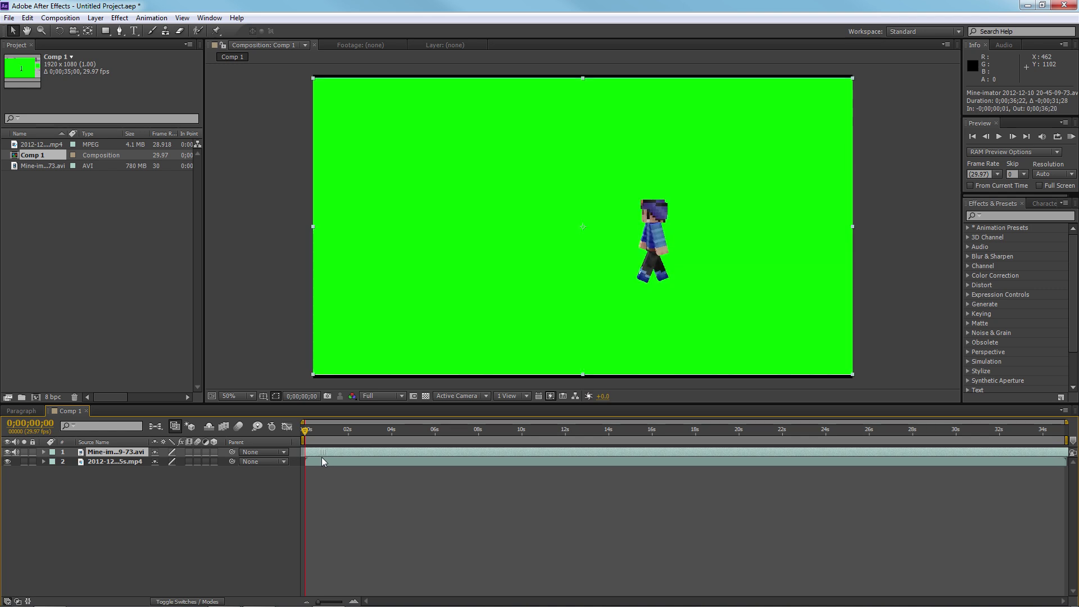
# - Scrub through the trimmed walk, then open the Effect menu with the character layer selected
pyautogui.moveTo(306, 438); pyautogui.dragTo(510, 453)
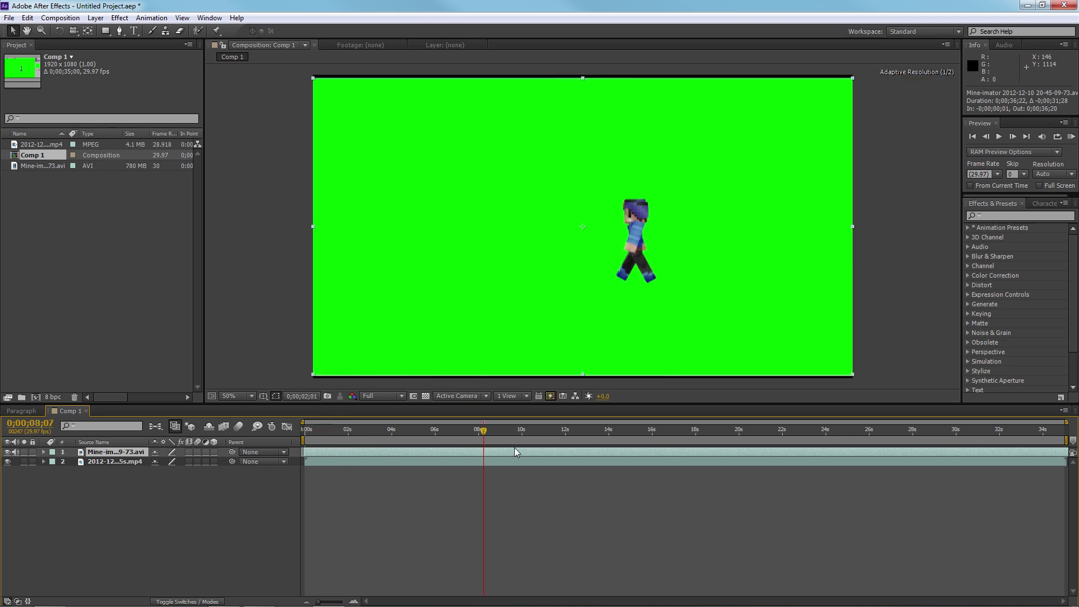
pyautogui.click(628, 432)
pyautogui.moveTo(387, 442); pyautogui.dragTo(314, 460)
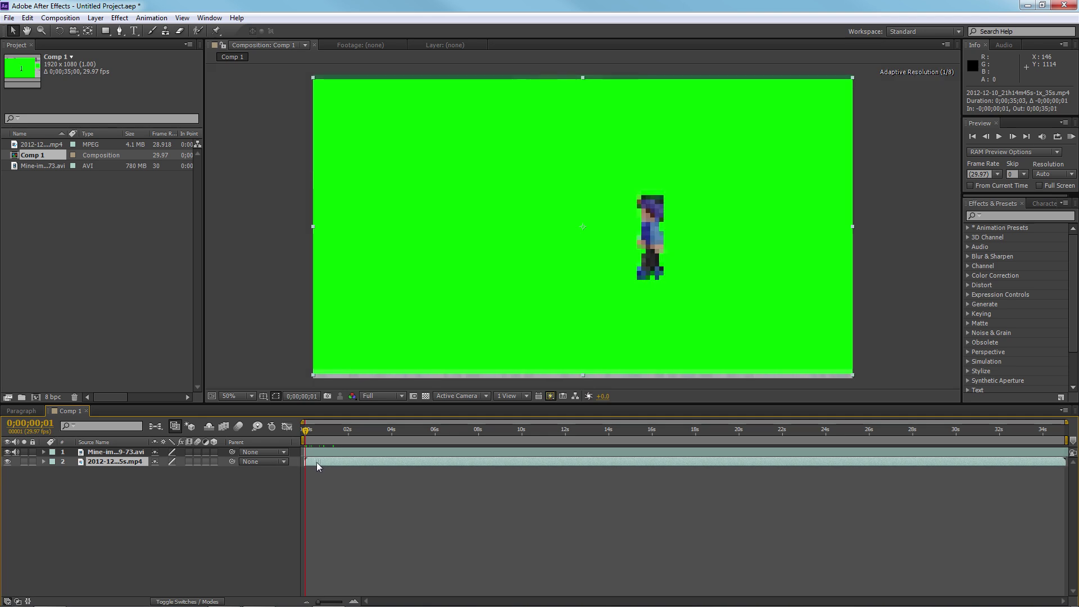
pyautogui.click(124, 453)
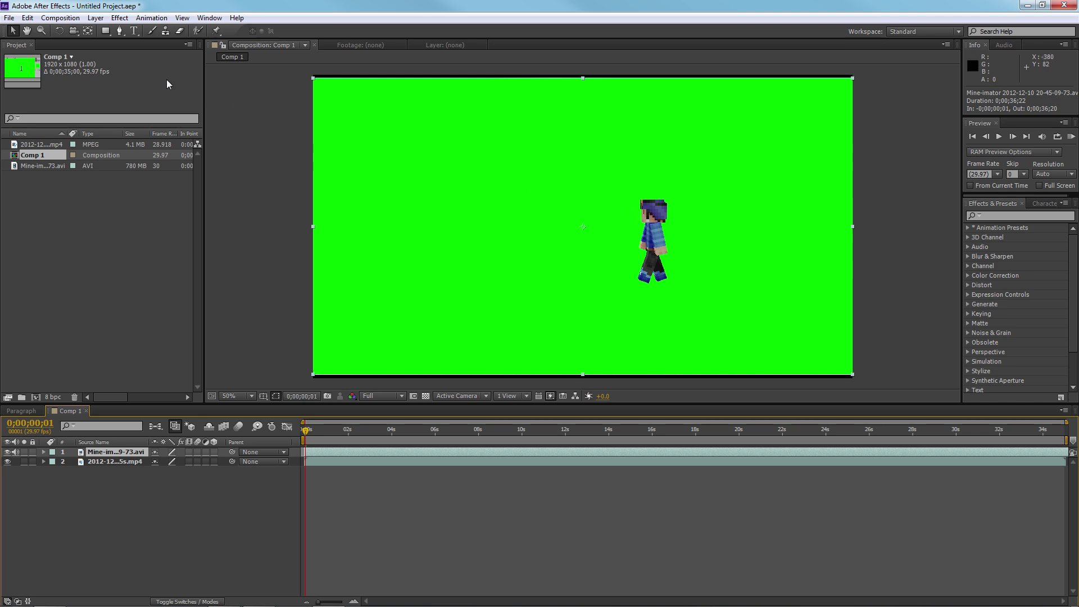
pyautogui.click(122, 18)
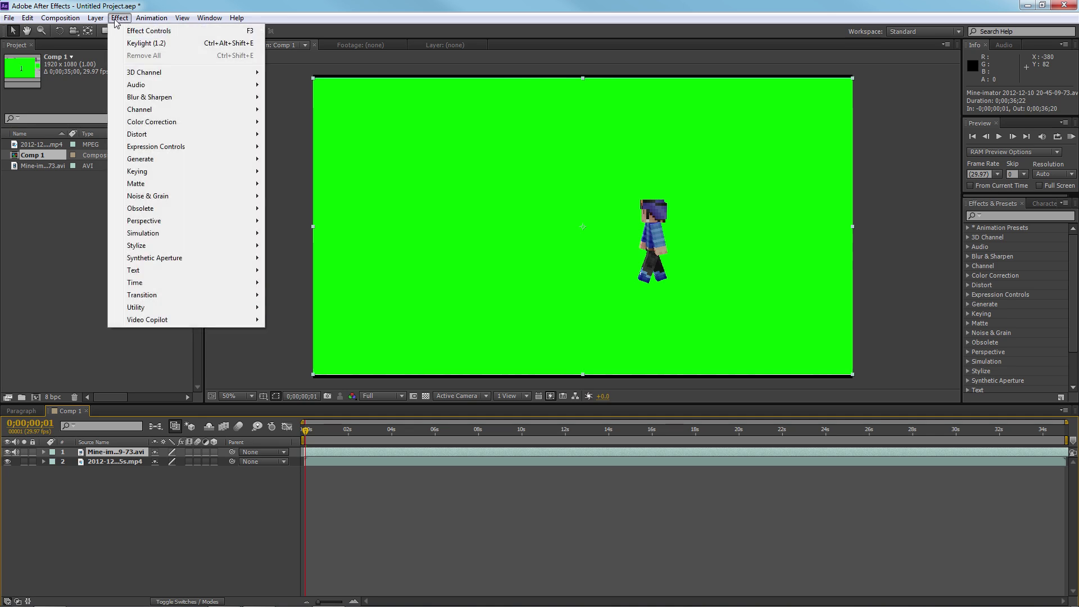
# - Apply Keying > Keylight (1.2) to the character layer and move its settings aside
pyautogui.moveTo(147, 177)
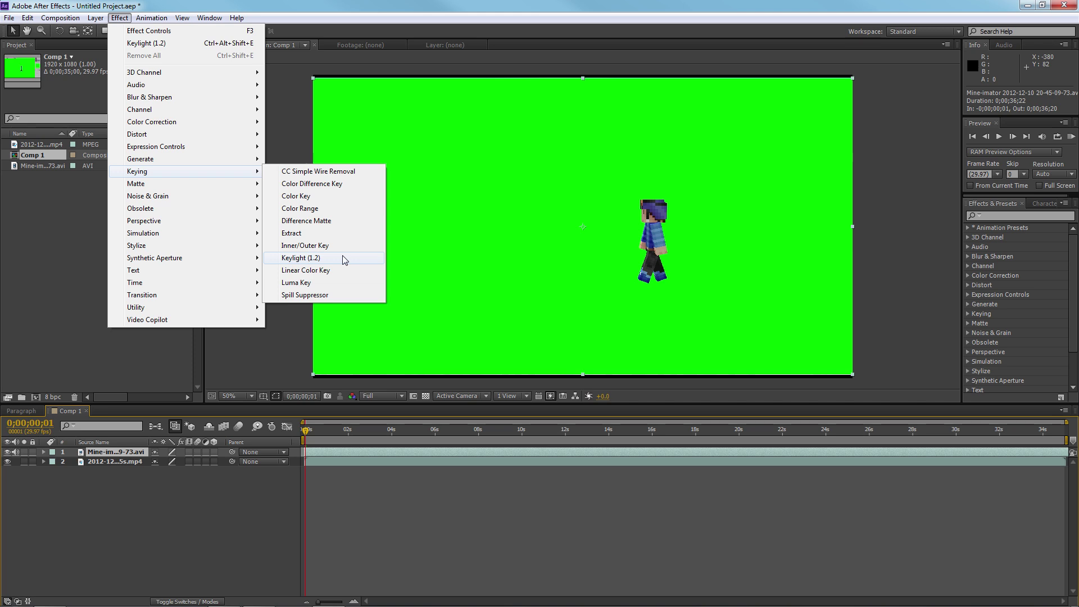
pyautogui.click(344, 260)
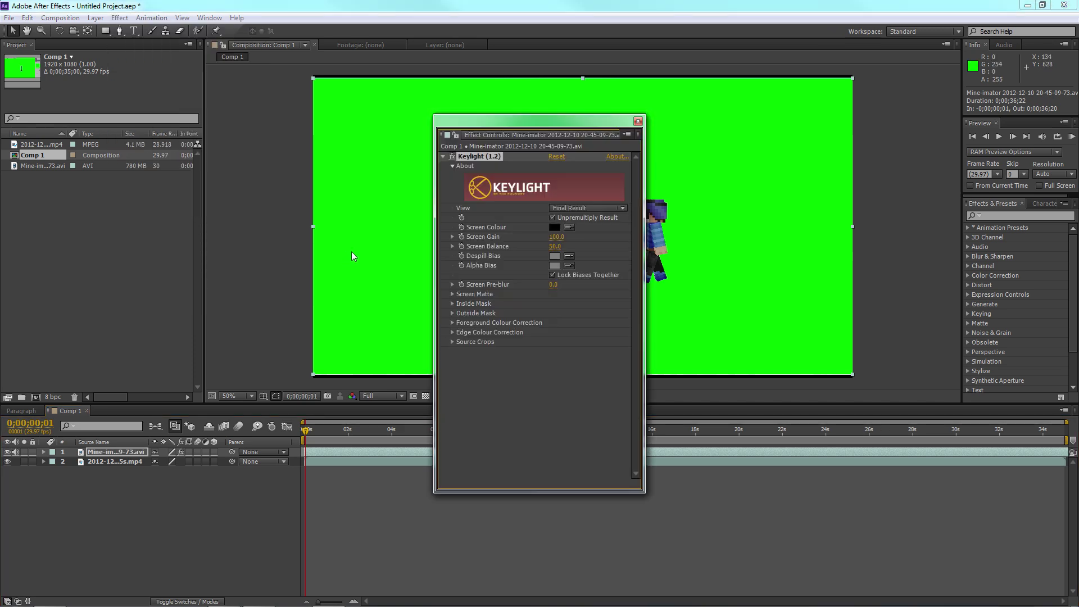
pyautogui.moveTo(535, 123); pyautogui.dragTo(115, 61)
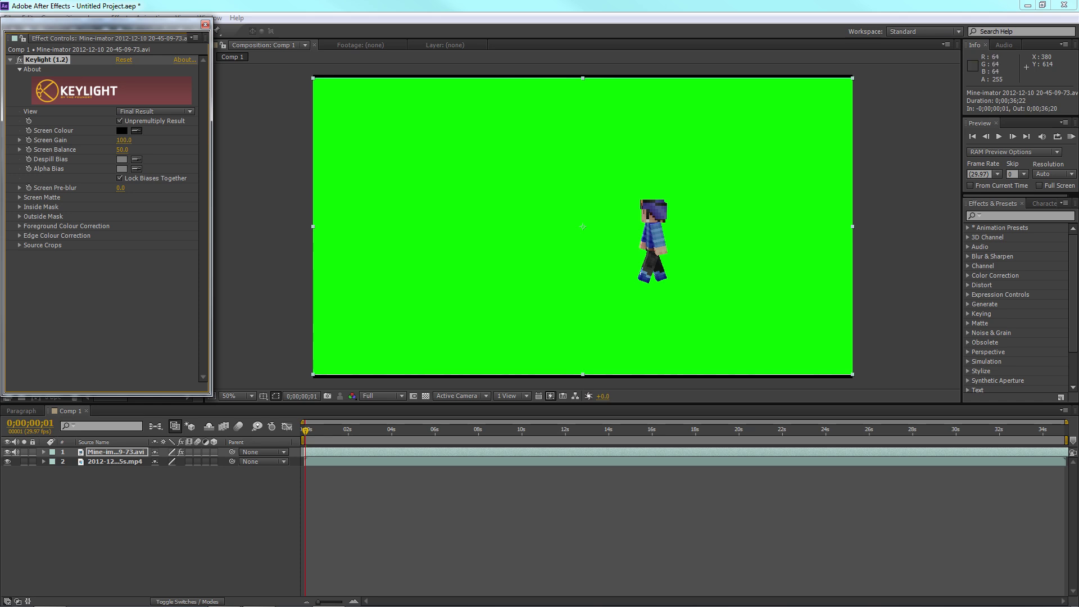
# - Sample the green background as Keylight's Screen Colour to key it out
pyautogui.click(20, 197)
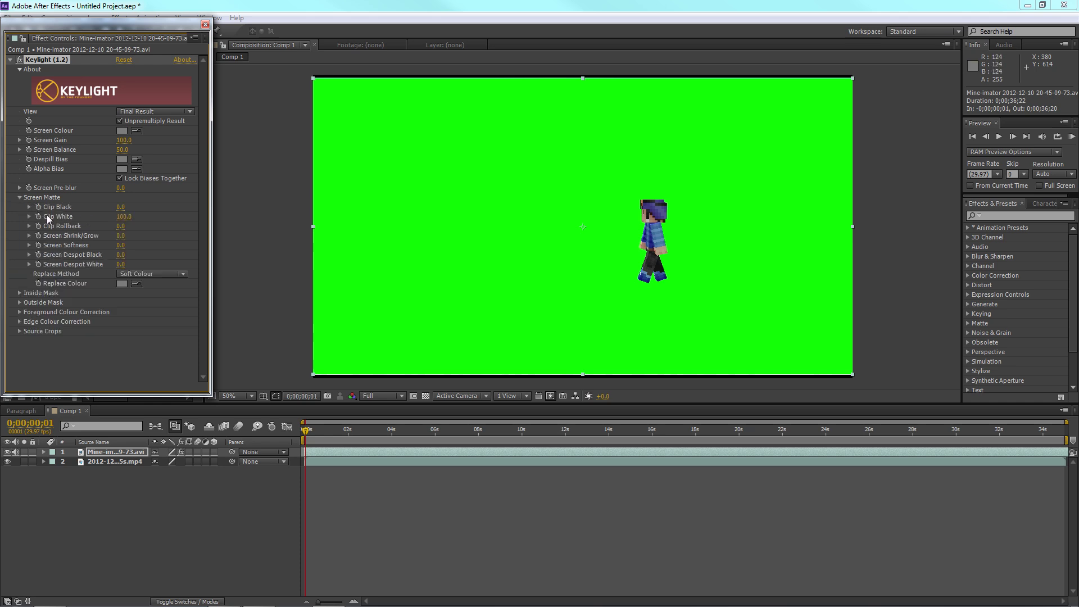
pyautogui.click(19, 198)
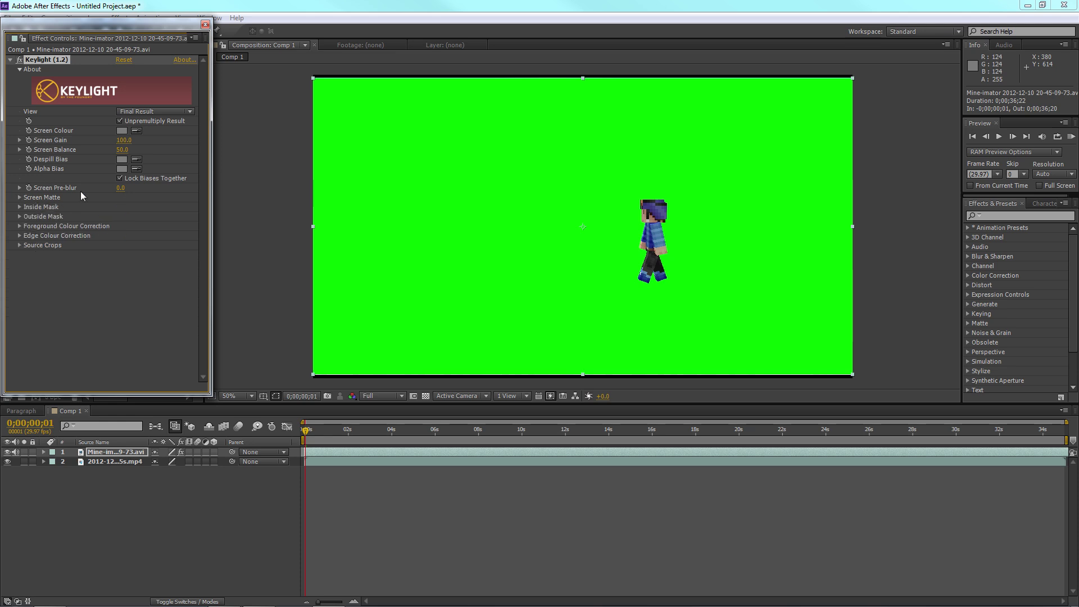
pyautogui.click(136, 130)
pyautogui.click(701, 152)
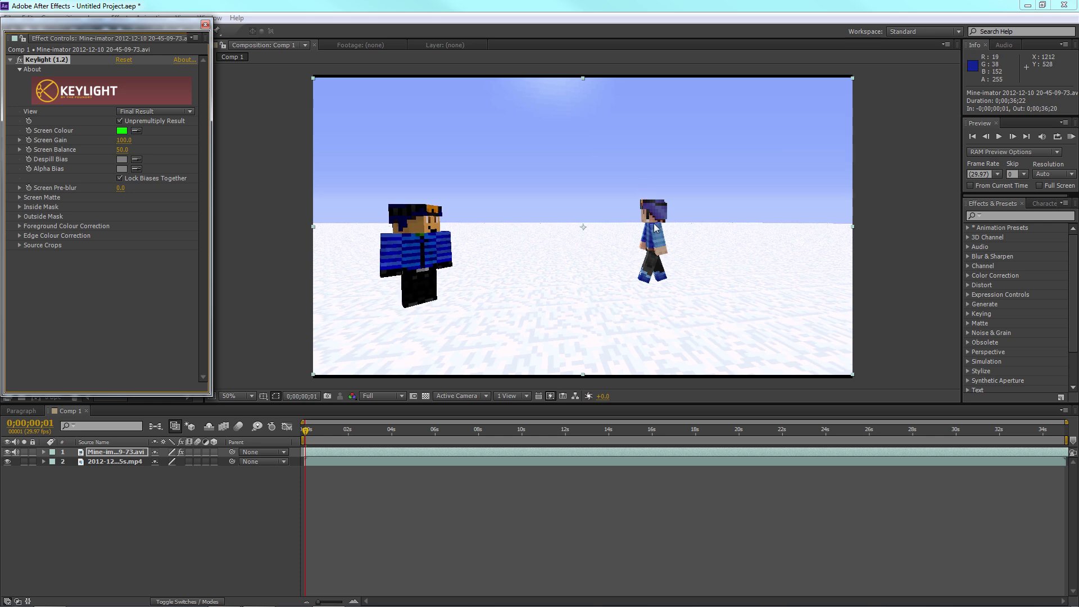
# - Trim the start of the snow scene MP4 and switch on 3D for the Mine-imator layer
pyautogui.moveTo(308, 461); pyautogui.dragTo(321, 463)
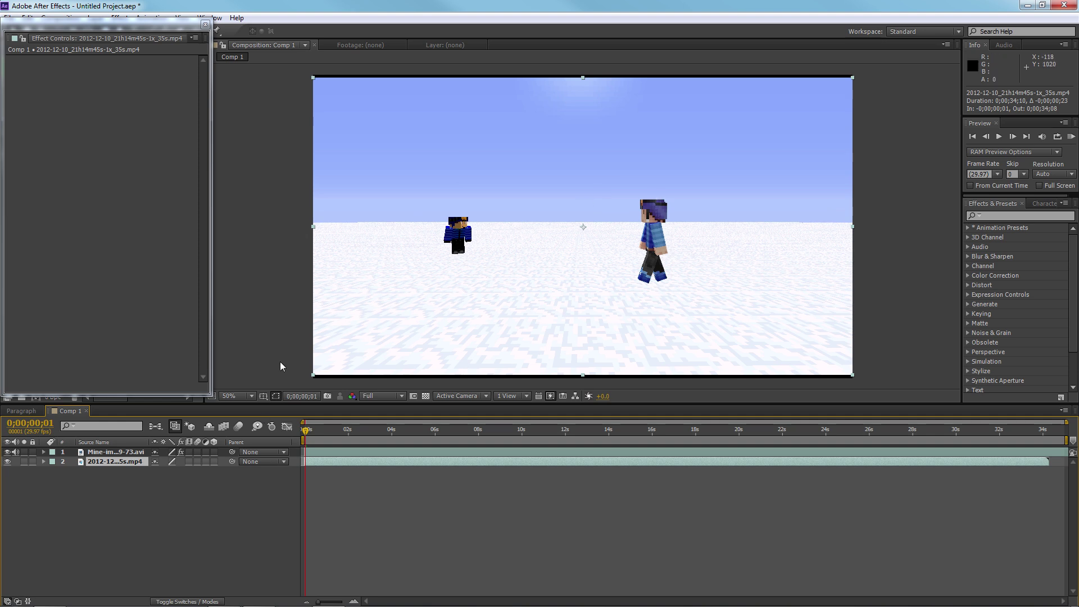
pyautogui.click(124, 453)
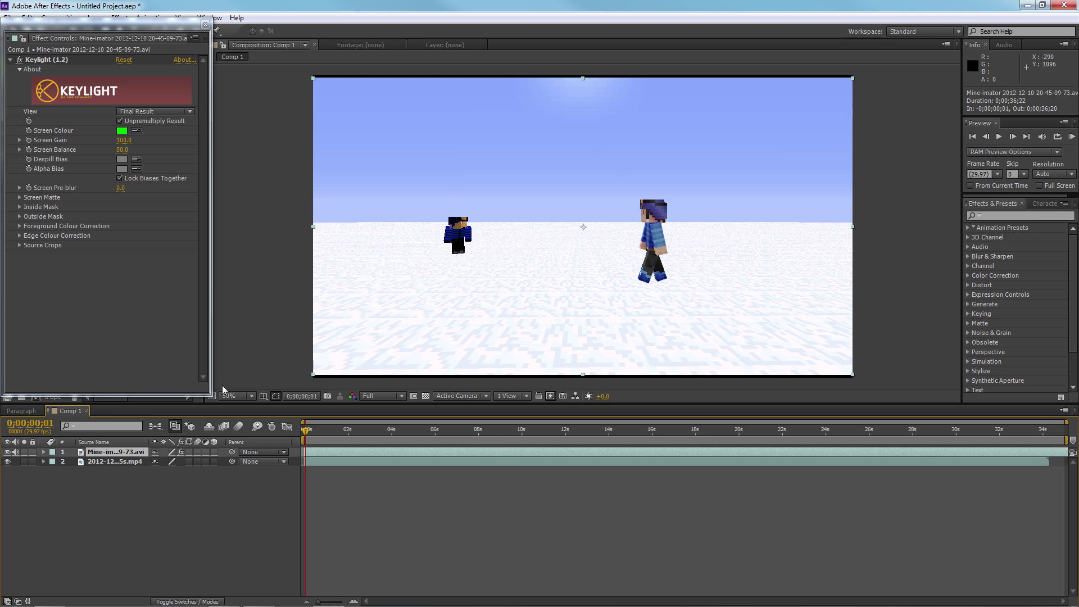
pyautogui.click(214, 451)
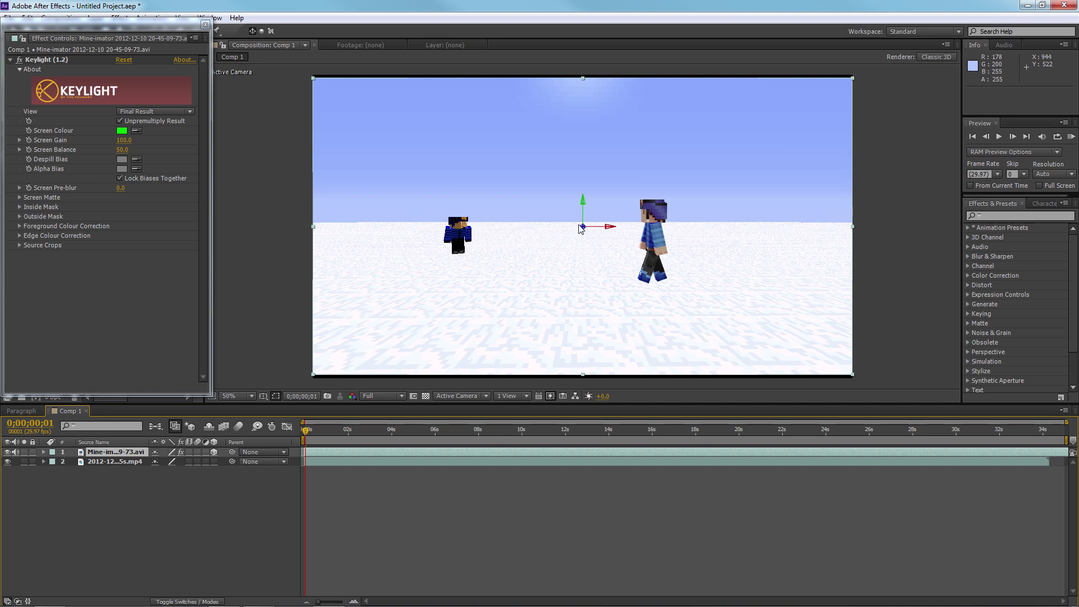
# - Push the keyed character back along Z to 2488, undoing stray Y moves, and return to frame 0
pyautogui.moveTo(584, 230); pyautogui.dragTo(602, 482)
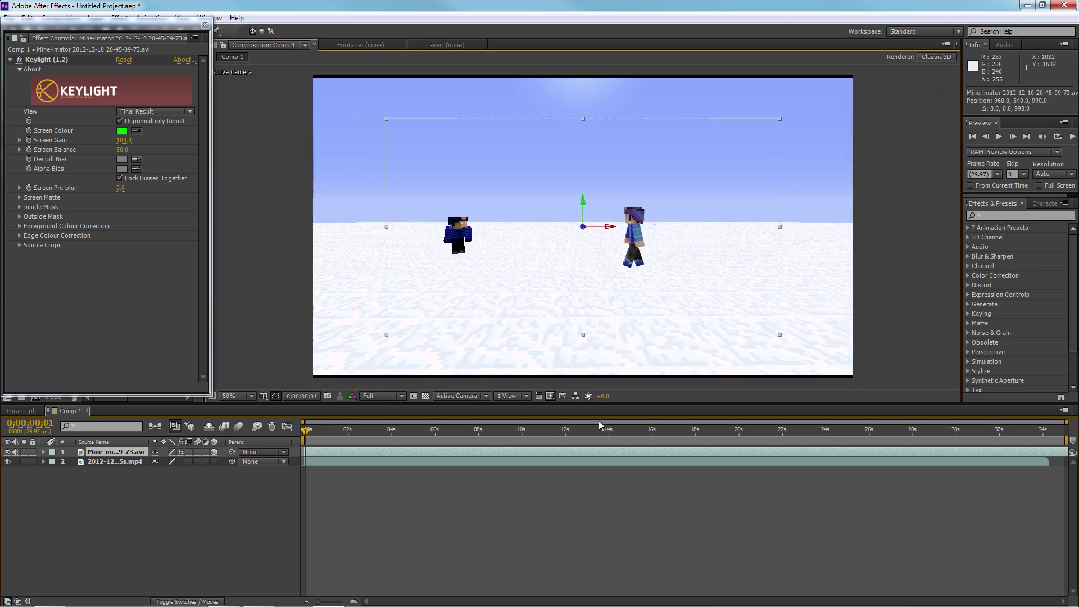
pyautogui.moveTo(584, 231); pyautogui.dragTo(576, 464)
pyautogui.hotkey('ctrl', 'z')
pyautogui.click(474, 430)
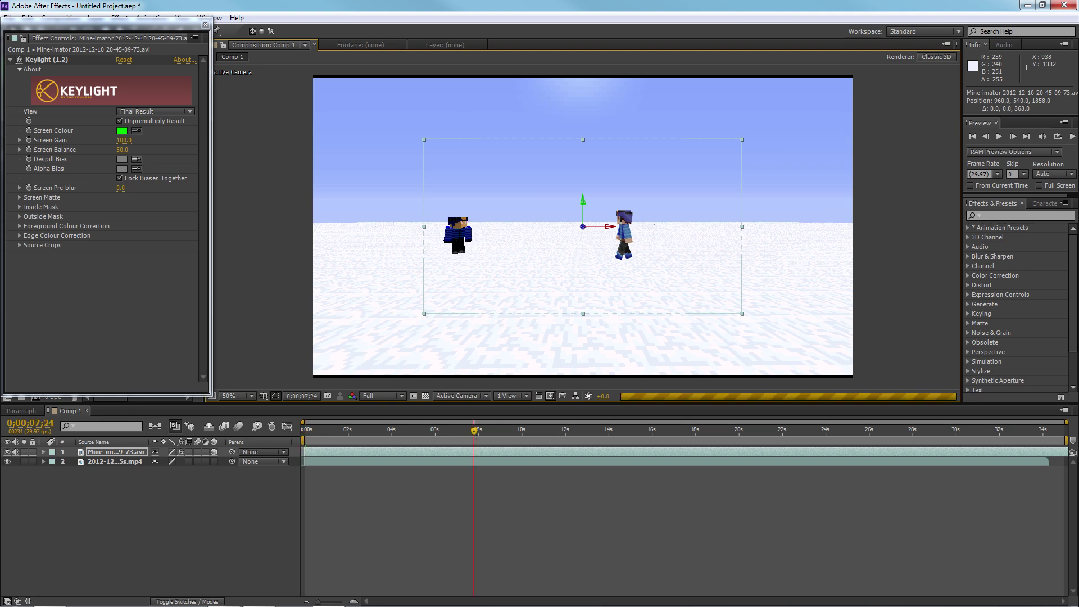
pyautogui.click(407, 431)
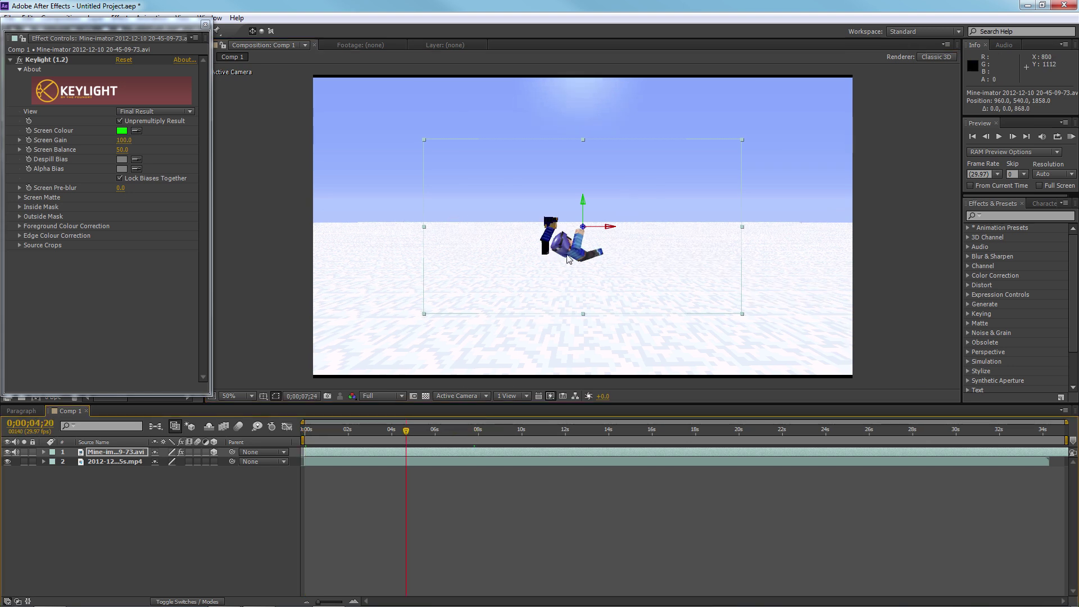
pyautogui.moveTo(583, 231); pyautogui.dragTo(582, 237)
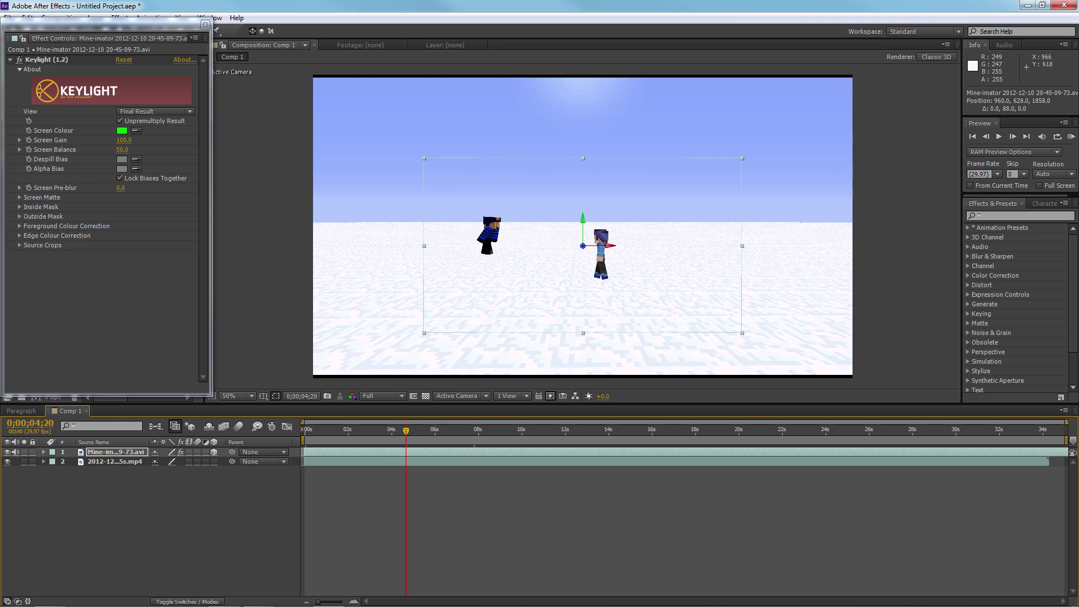
pyautogui.hotkey('ctrl', 'z')
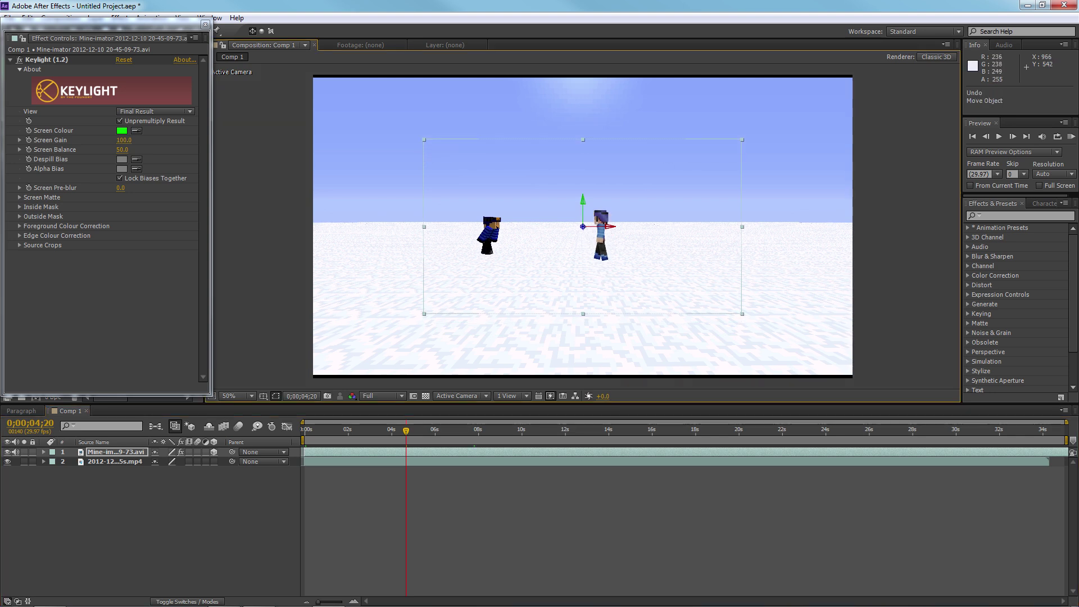
pyautogui.moveTo(584, 227); pyautogui.dragTo(586, 402)
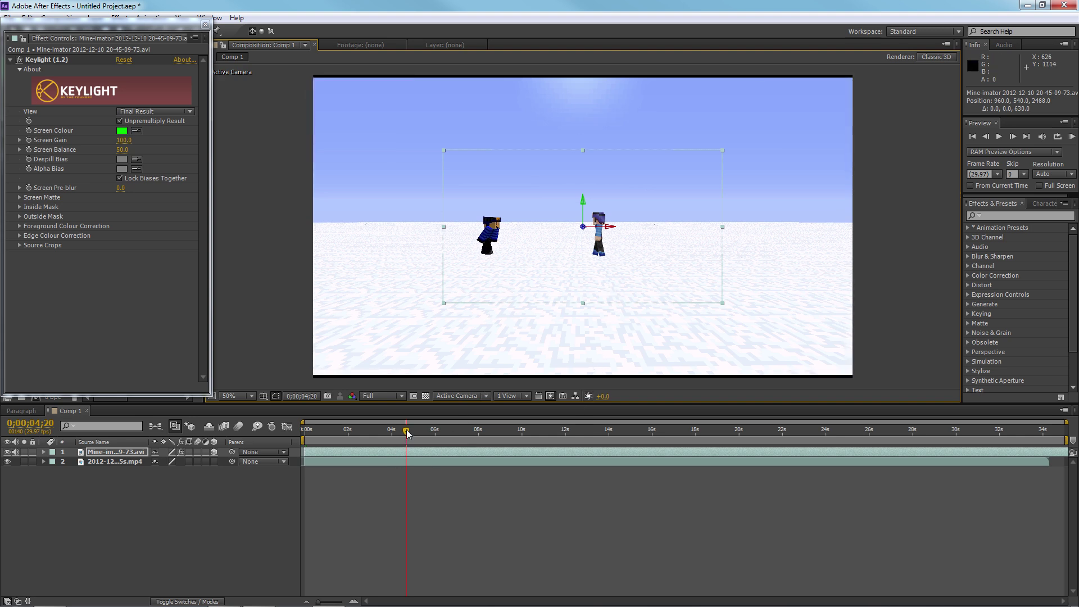
pyautogui.click(345, 434)
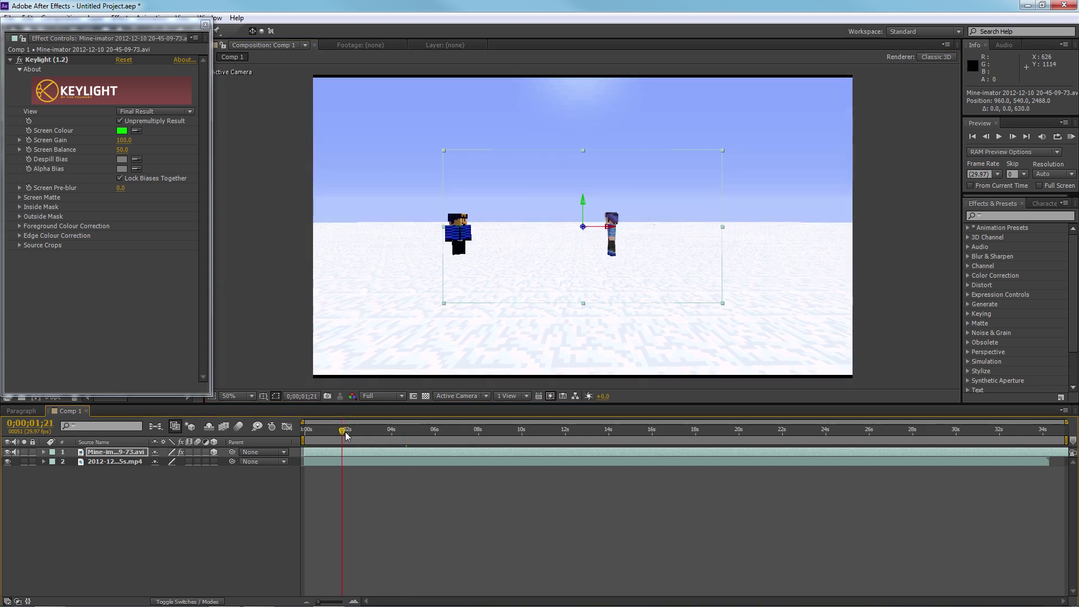
pyautogui.moveTo(344, 436); pyautogui.dragTo(305, 439)
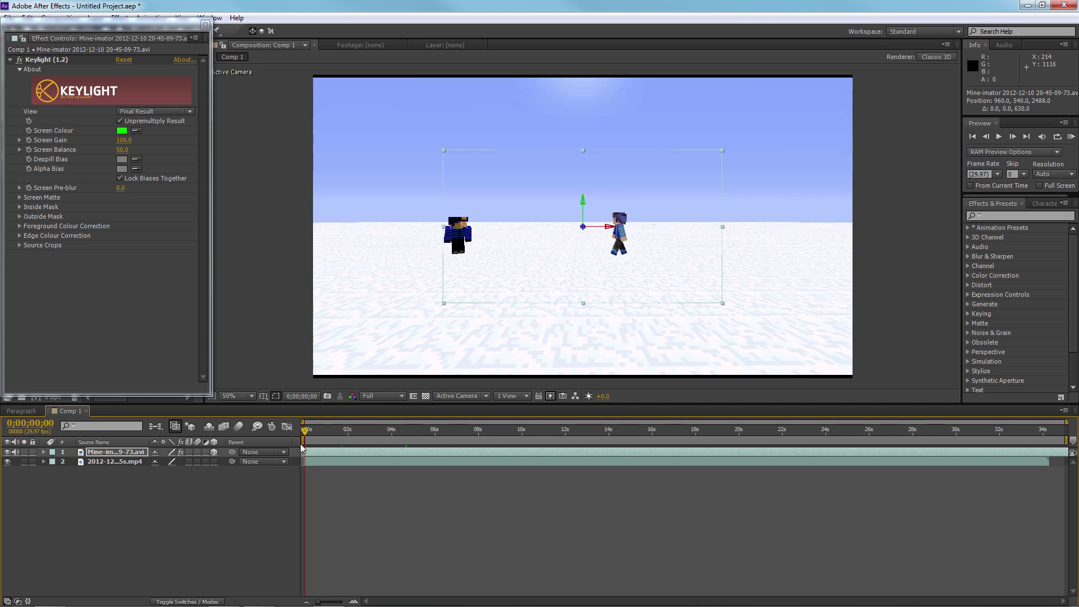
# - Move the character right to X 2290 and set a Position keyframe at 0 seconds
pyautogui.click(44, 452)
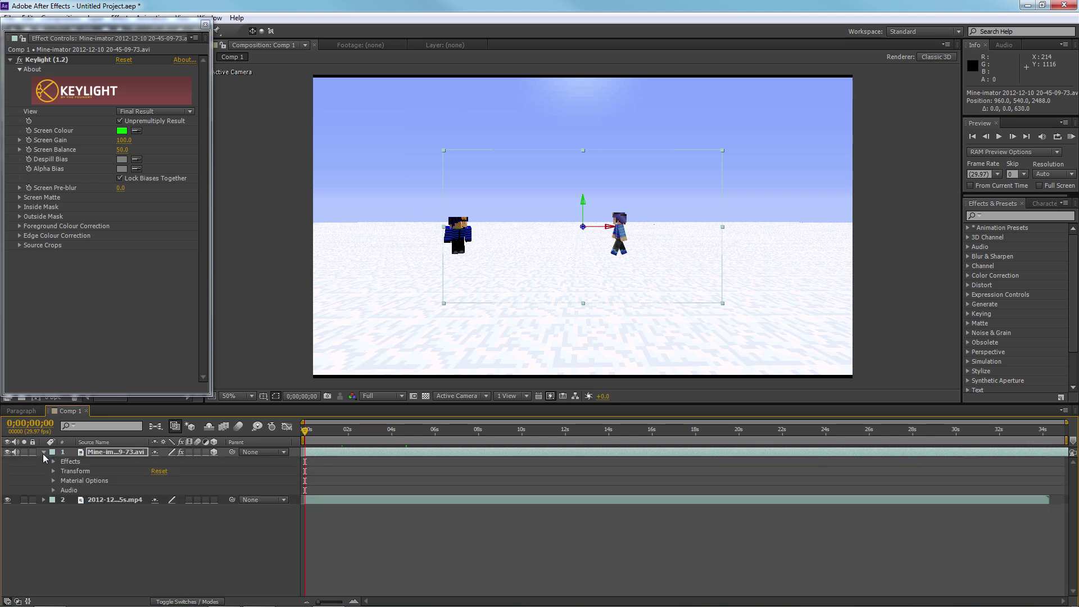
pyautogui.click(54, 471)
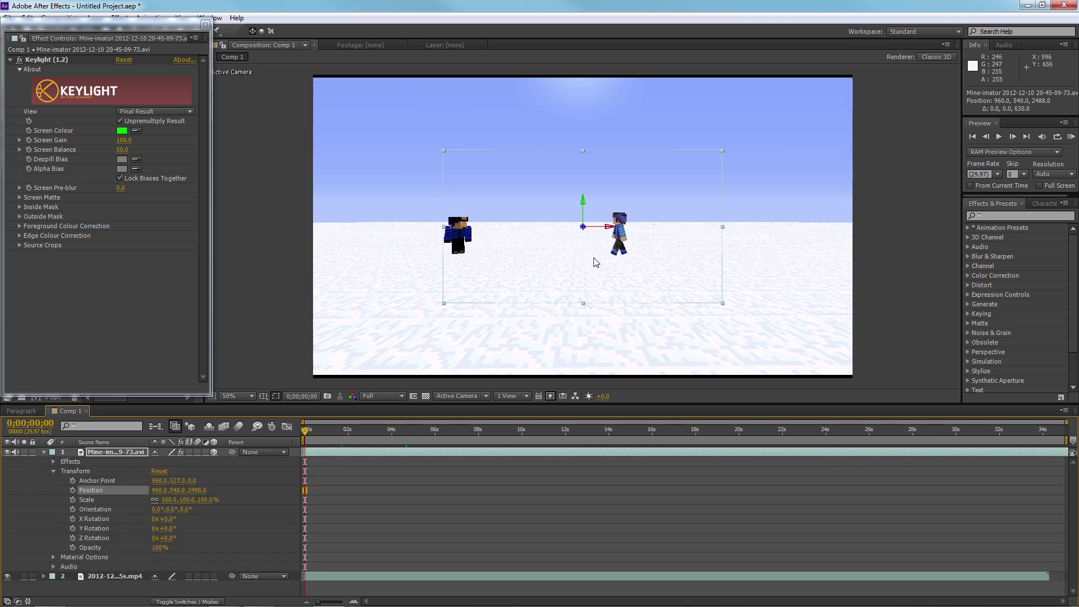
pyautogui.moveTo(616, 236); pyautogui.dragTo(812, 236)
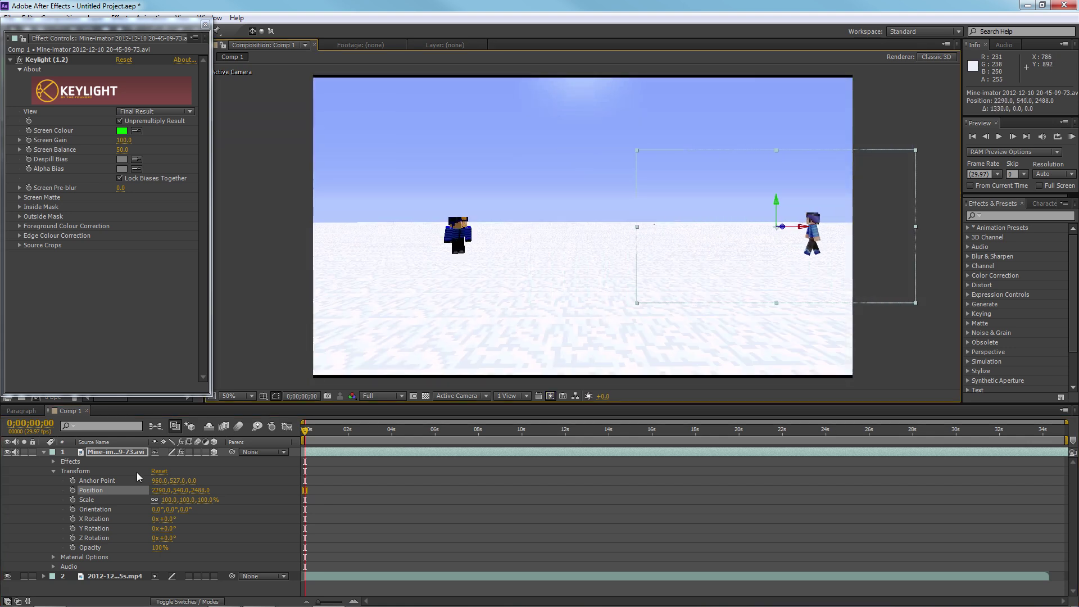
pyautogui.click(73, 490)
pyautogui.press('space')
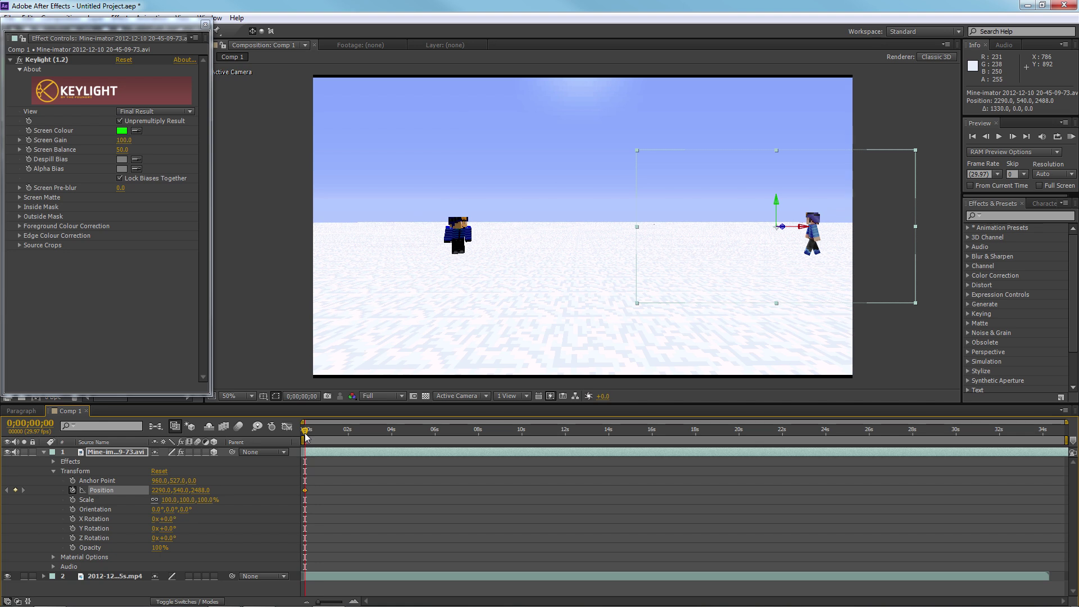
# - At 32 seconds, slide the character left to X 834 beside the player
pyautogui.moveTo(950, 436); pyautogui.dragTo(999, 437)
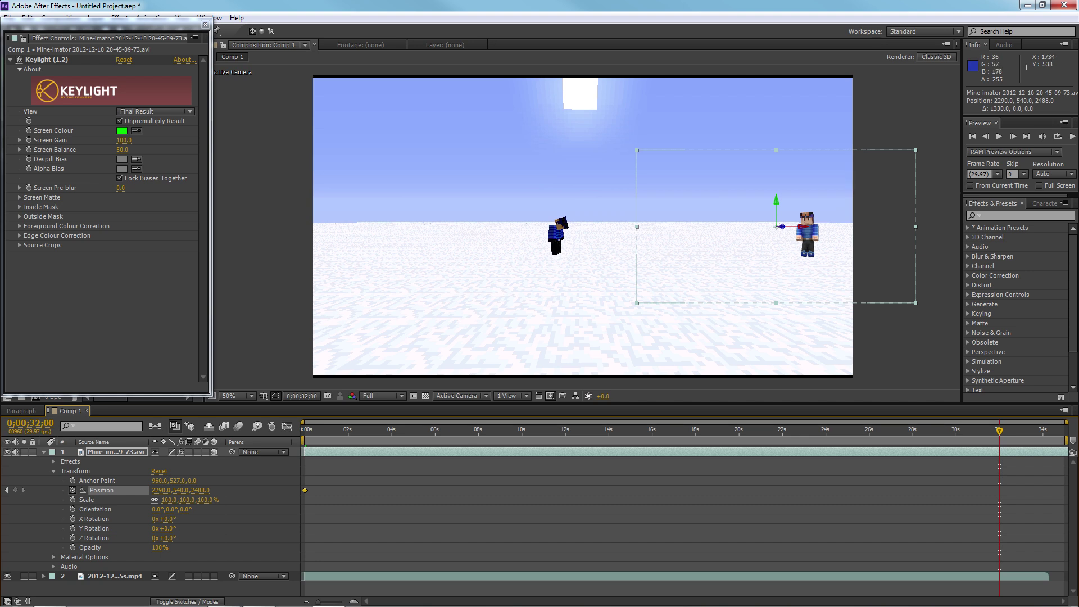
pyautogui.moveTo(801, 229); pyautogui.dragTo(397, 243)
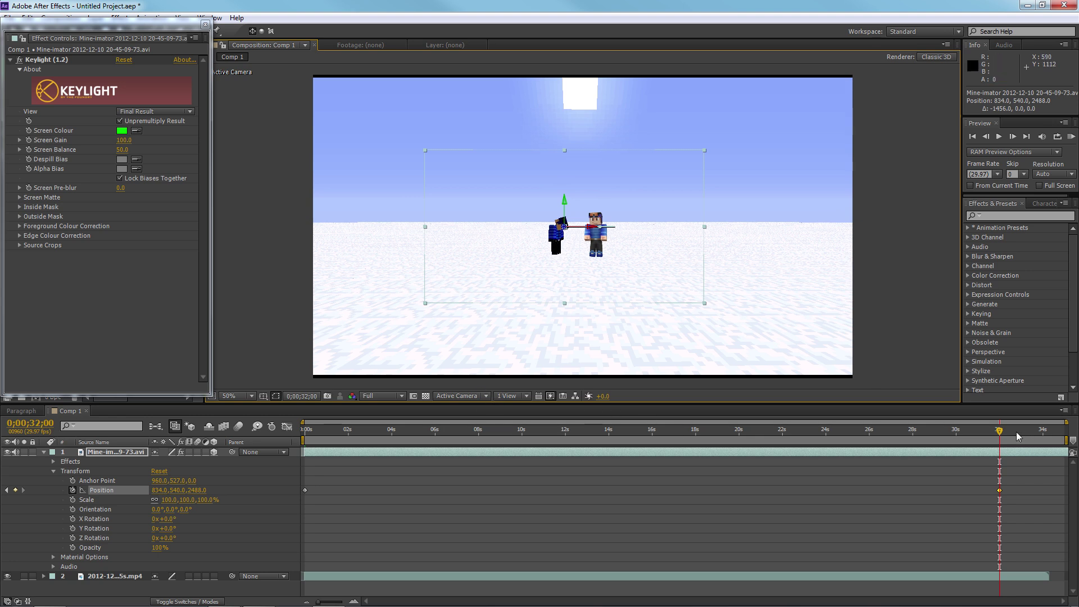
pyautogui.click(838, 432)
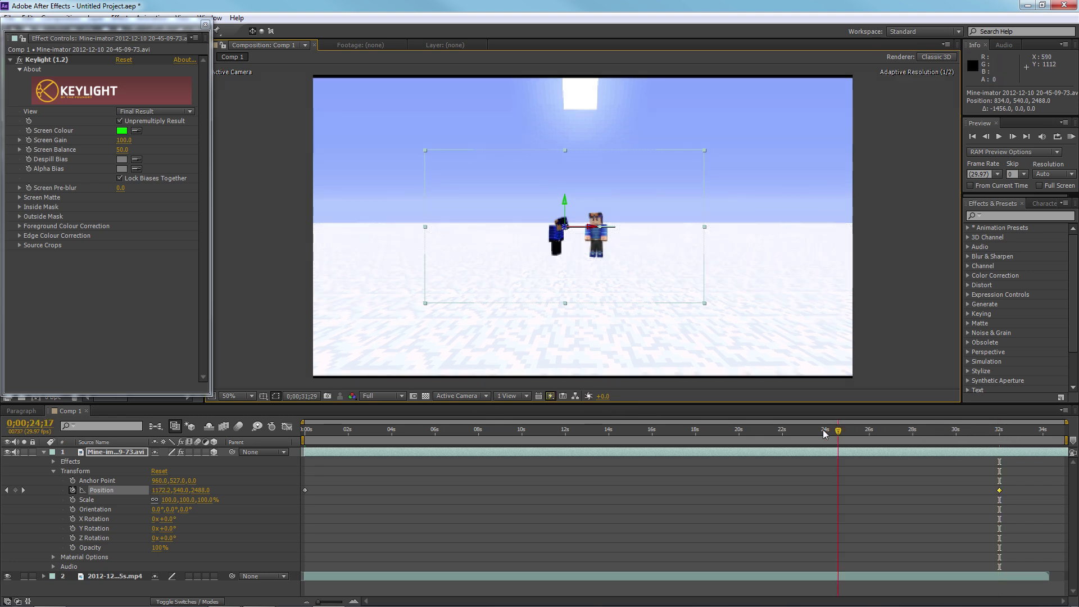
# - Check the character at about 3;07 (X 2142.9), then launch Mine-imator
pyautogui.click(375, 433)
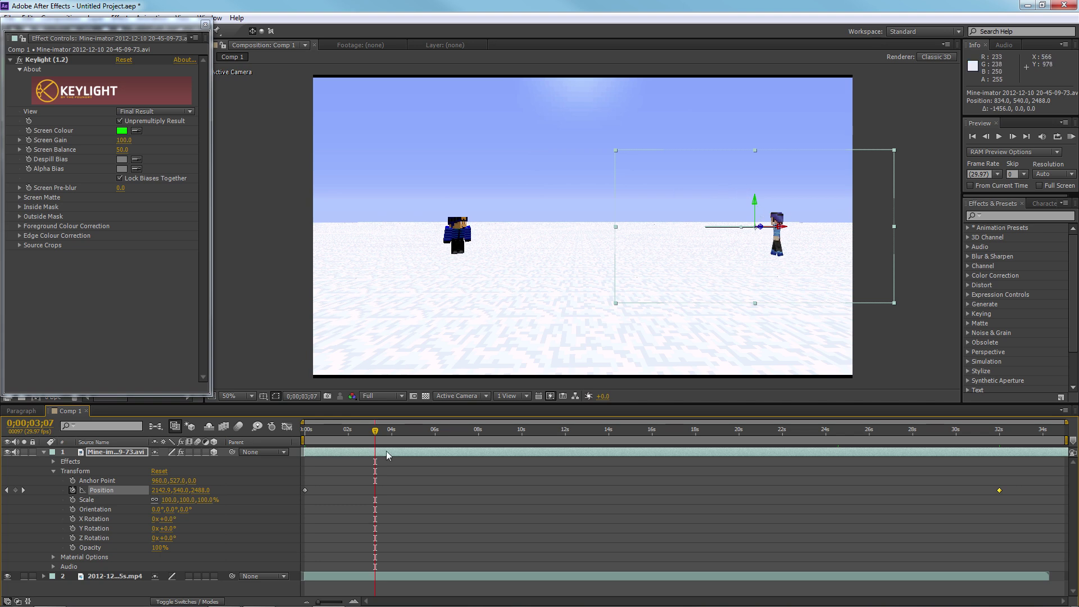
pyautogui.moveTo(225, 605)
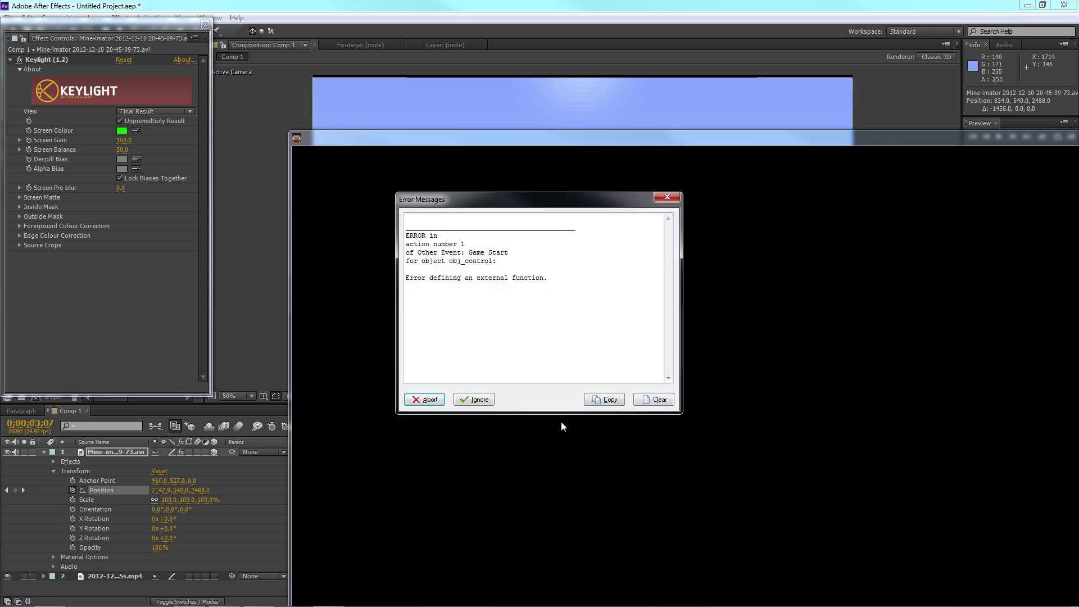
# - Ignore Mine-imator's startup errors, close the splash, quit After Effects without saving, and maximise Mine-imator
pyautogui.click(477, 401)
pyautogui.click(476, 401)
pyautogui.click(477, 400)
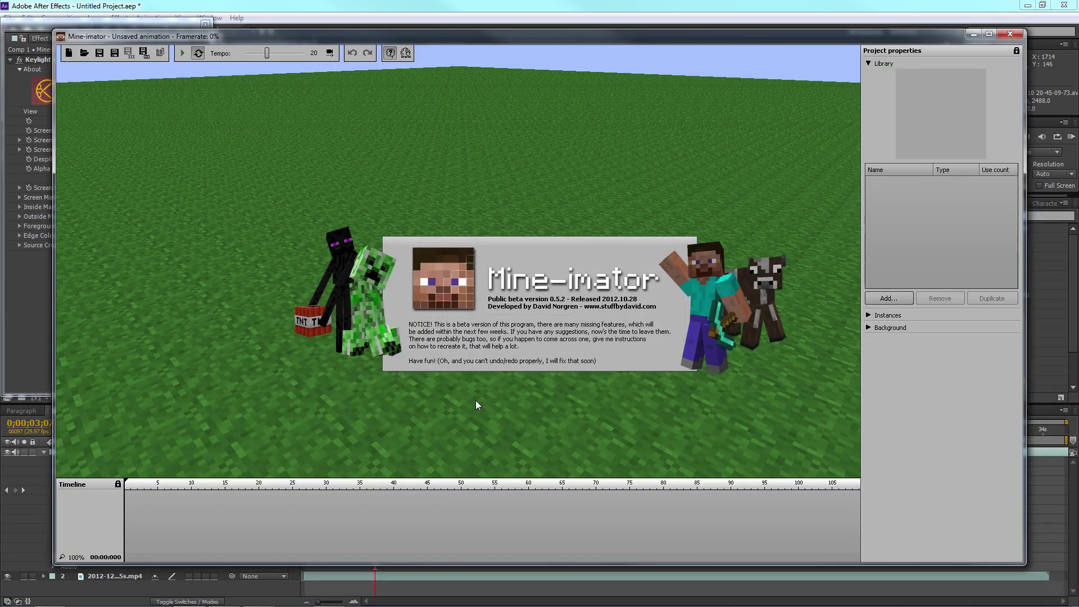
pyautogui.click(1064, 4)
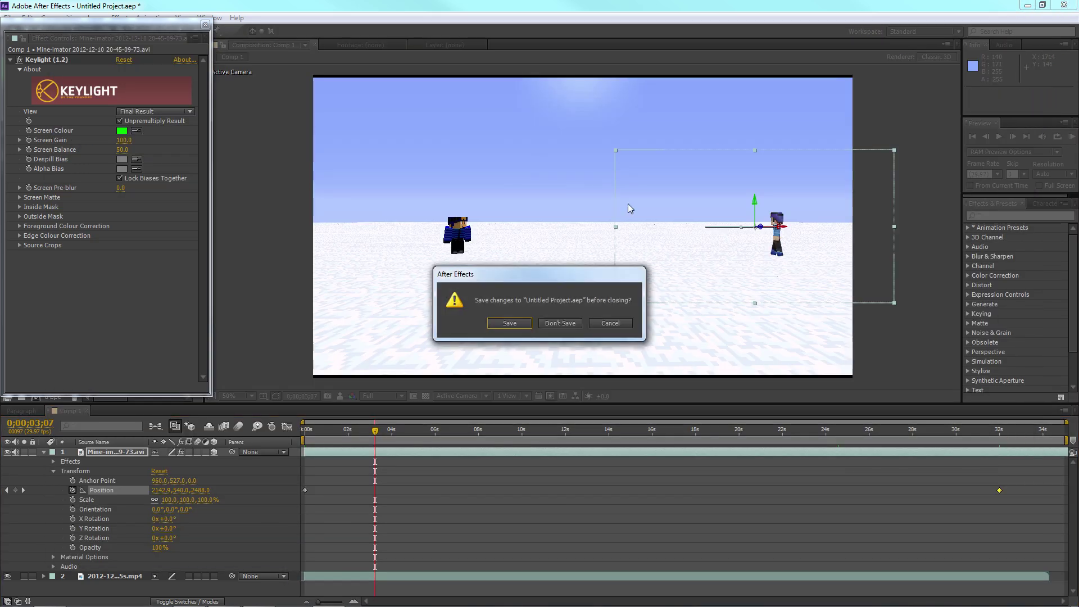
pyautogui.click(560, 324)
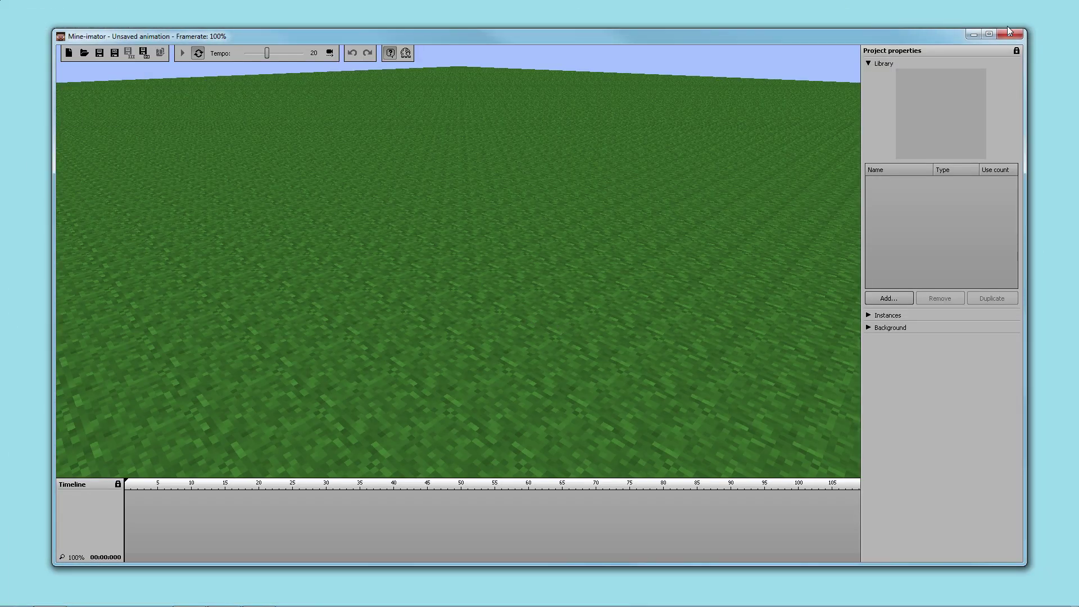
pyautogui.click(989, 35)
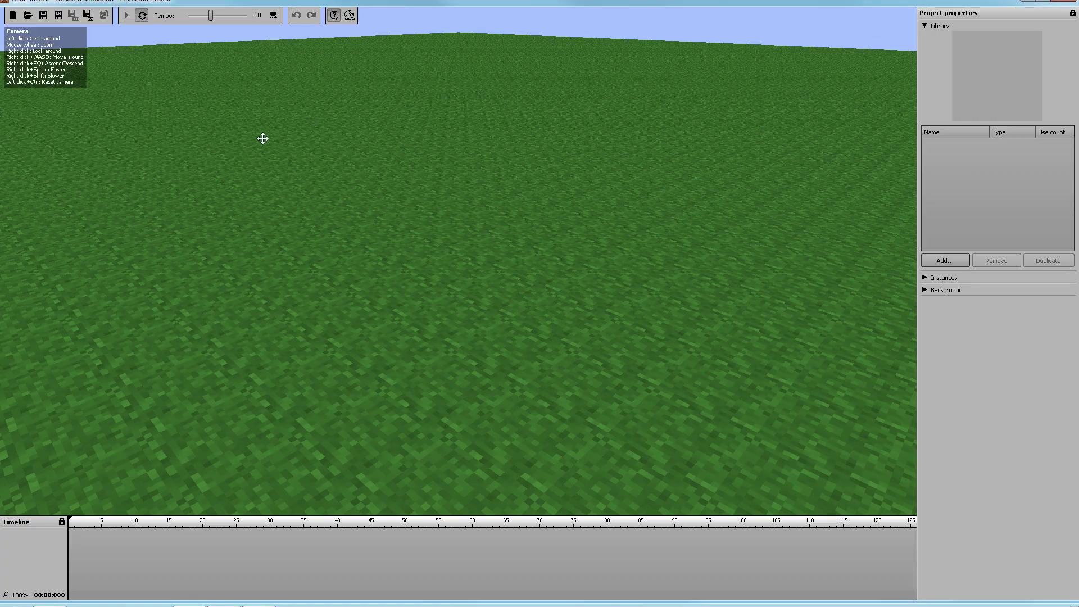
# - Load green screen.mani from the Animations > green screen folder
pyautogui.click(29, 19)
pyautogui.doubleClick(400, 230)
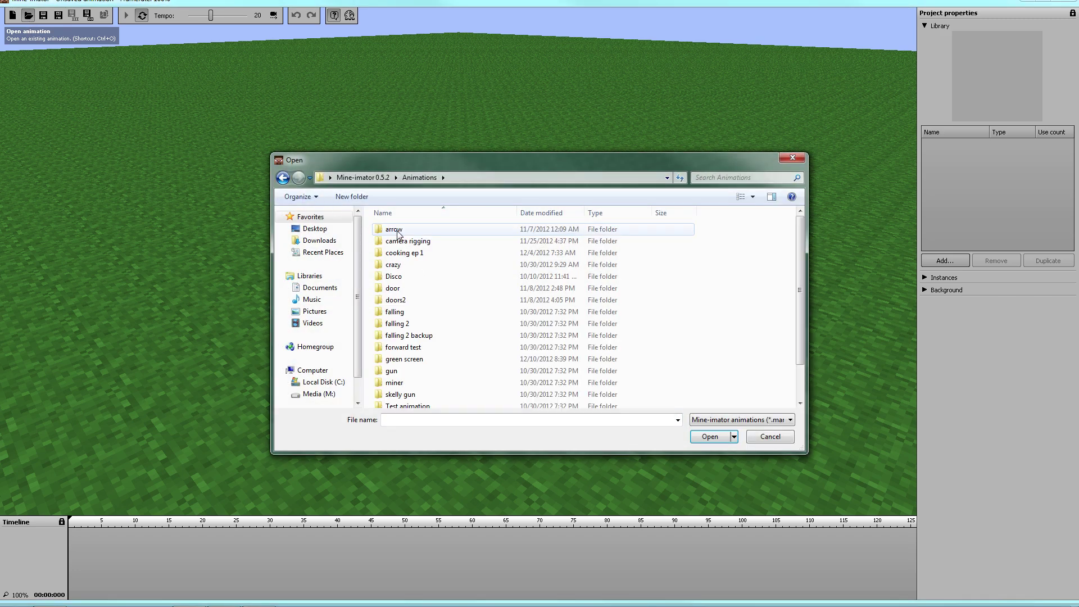
pyautogui.doubleClick(430, 360)
pyautogui.doubleClick(424, 230)
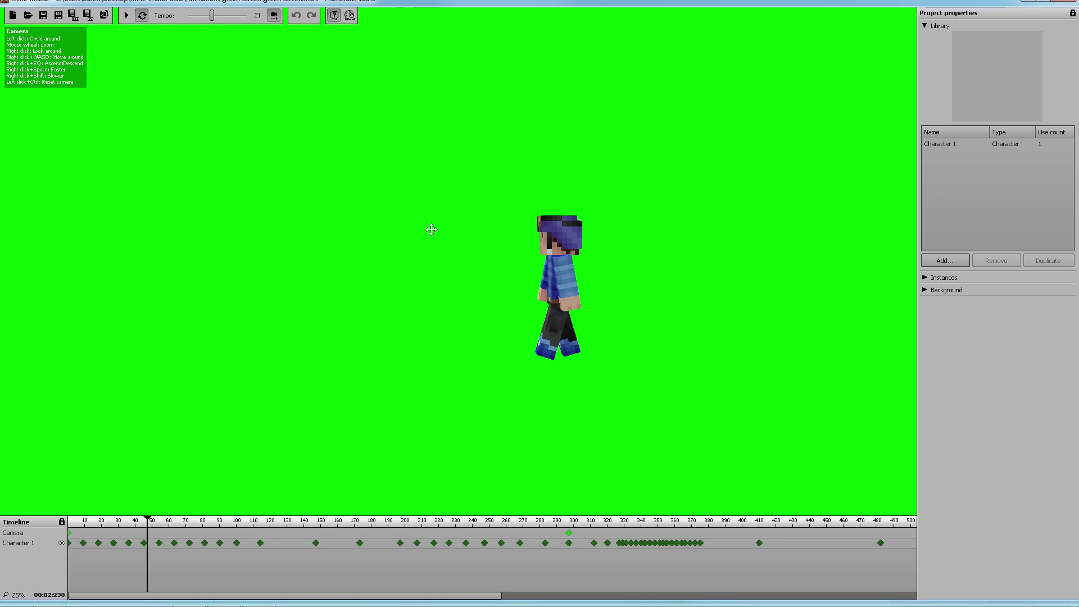
# - Inspect Character 1's first keyframe and its transition settings
pyautogui.click(71, 541)
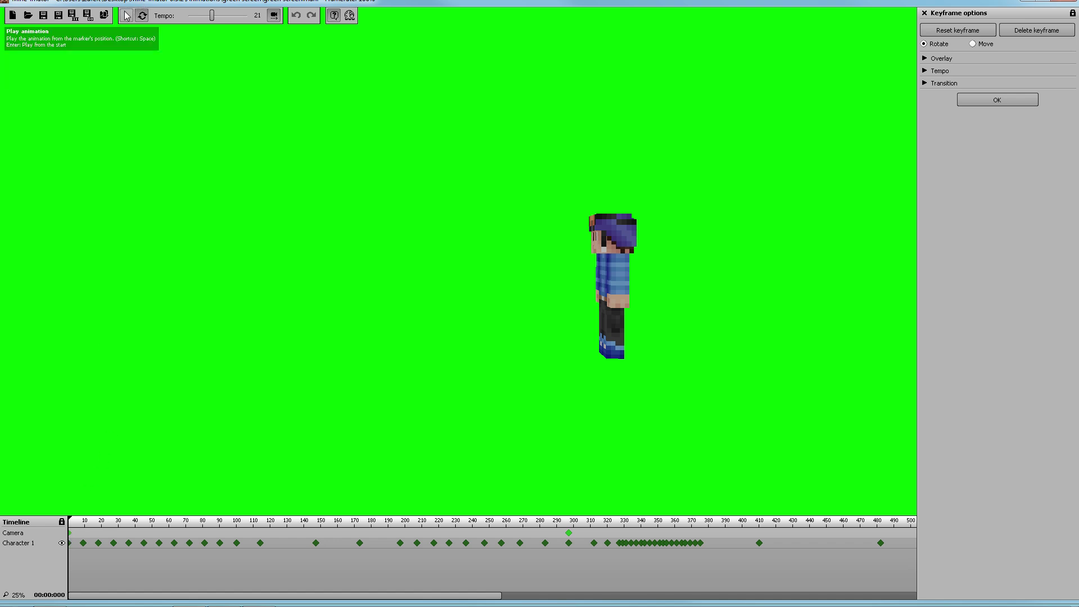
pyautogui.click(925, 84)
pyautogui.click(925, 83)
pyautogui.click(997, 100)
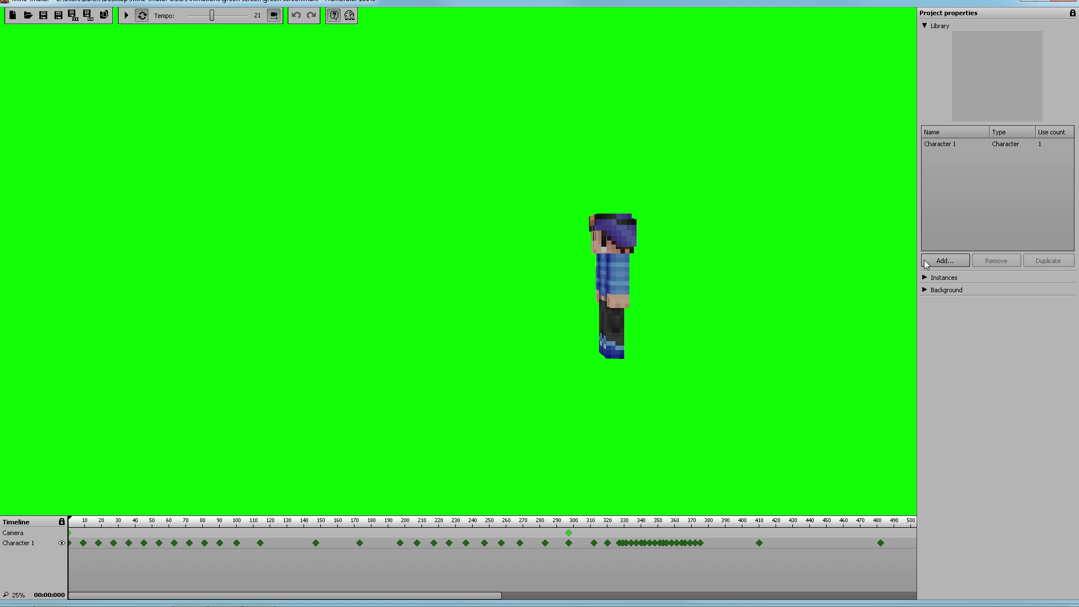
# - Enable Show ground under Background, check keyframes near frames 113 and 100, and return to start
pyautogui.click(925, 290)
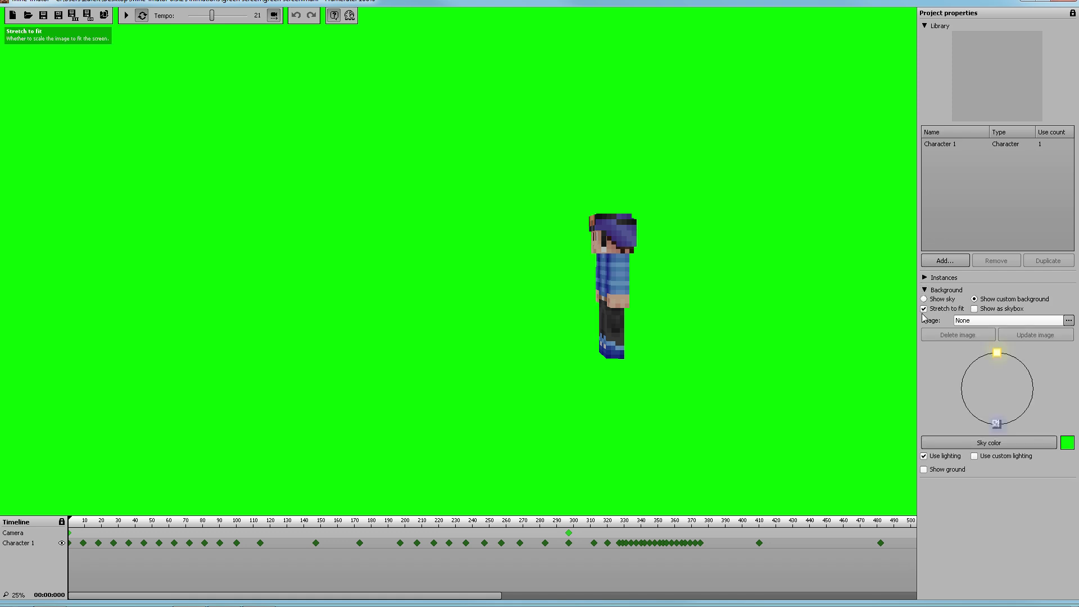
pyautogui.click(924, 469)
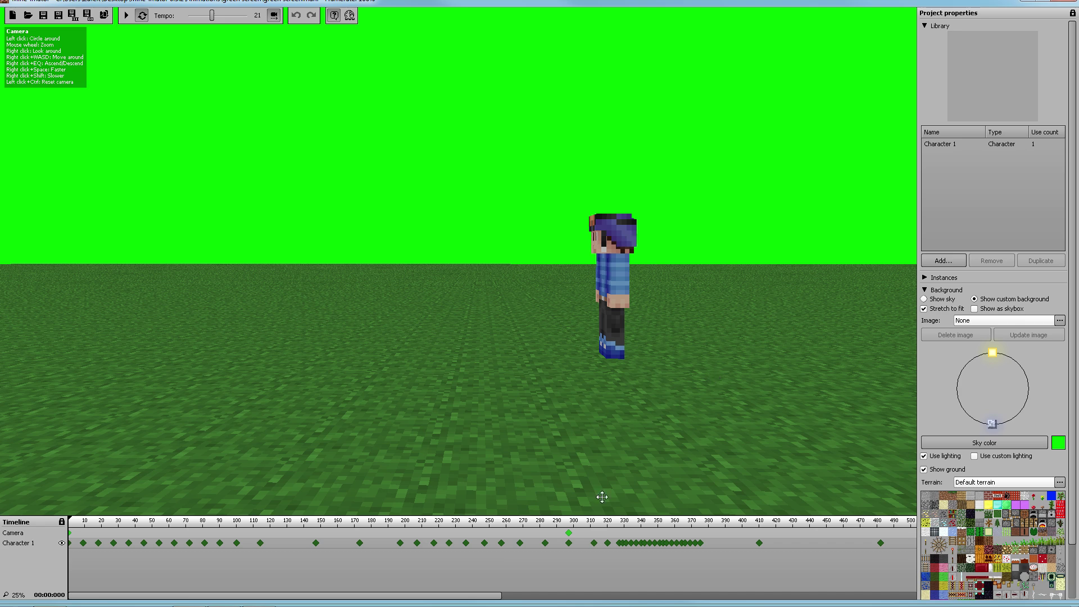
pyautogui.click(260, 543)
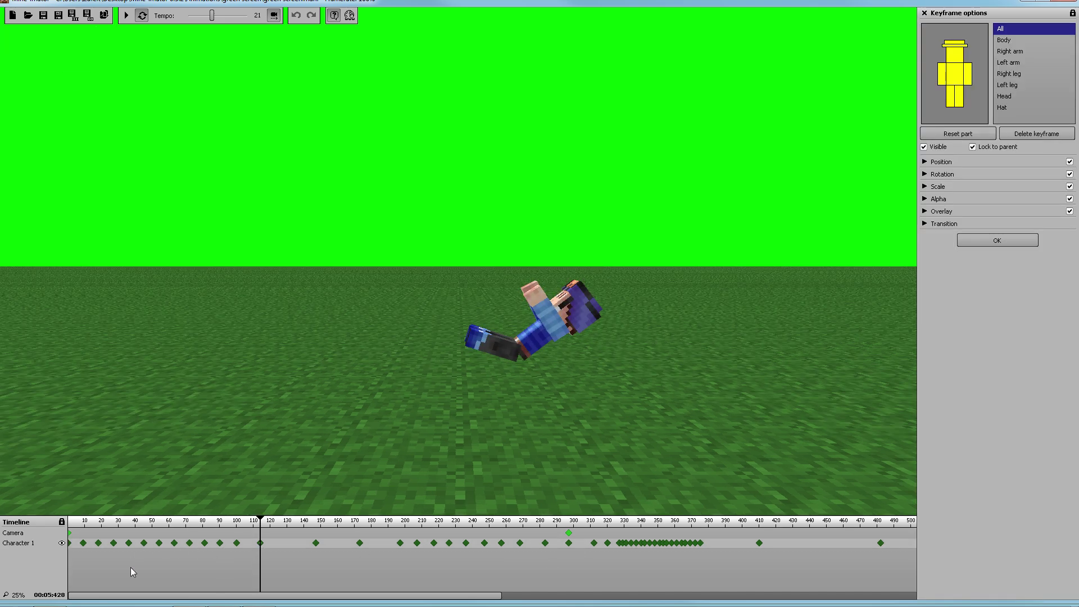
pyautogui.click(237, 543)
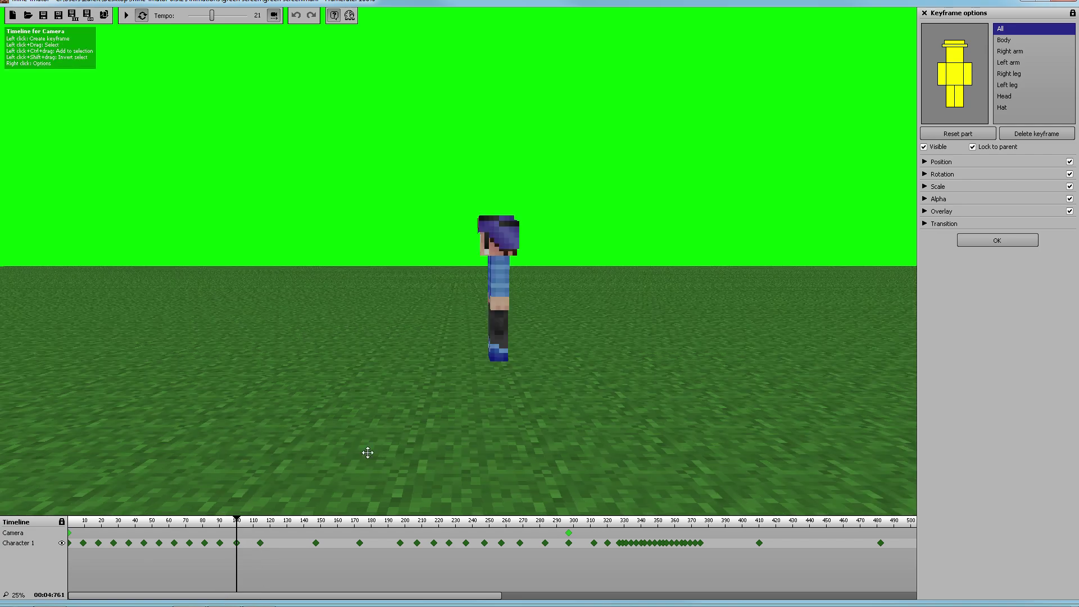
pyautogui.moveTo(237, 520); pyautogui.dragTo(25, 479)
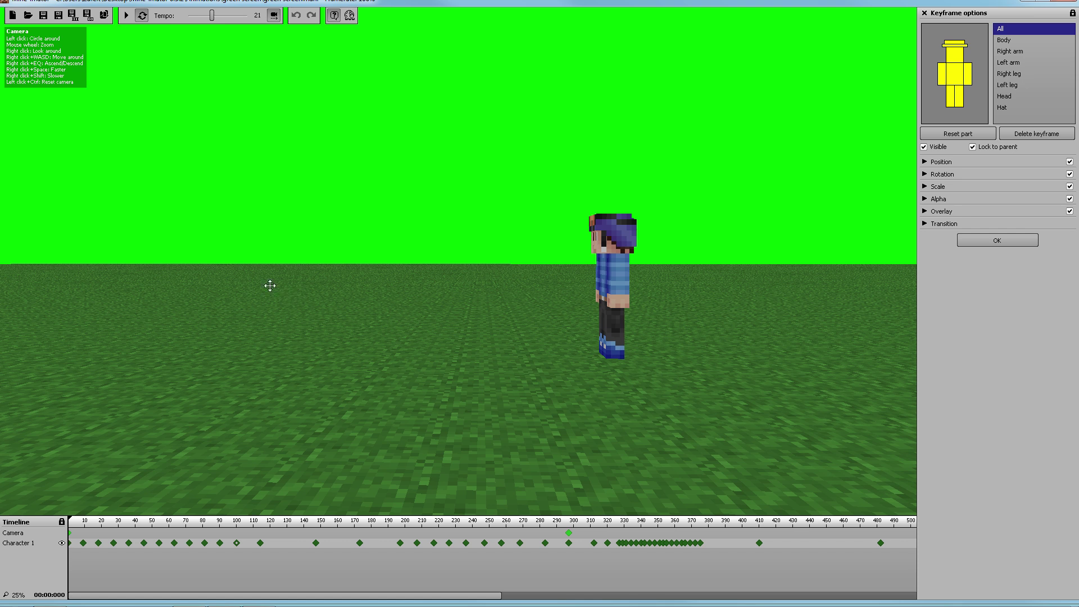
# - Scrub to about frame 46 and orbit so the character faces the camera on the left
pyautogui.moveTo(68, 517)
pyautogui.mouseDown()
pyautogui.moveTo(146, 506)
pyautogui.moveTo(58, 509)
pyautogui.mouseUp()
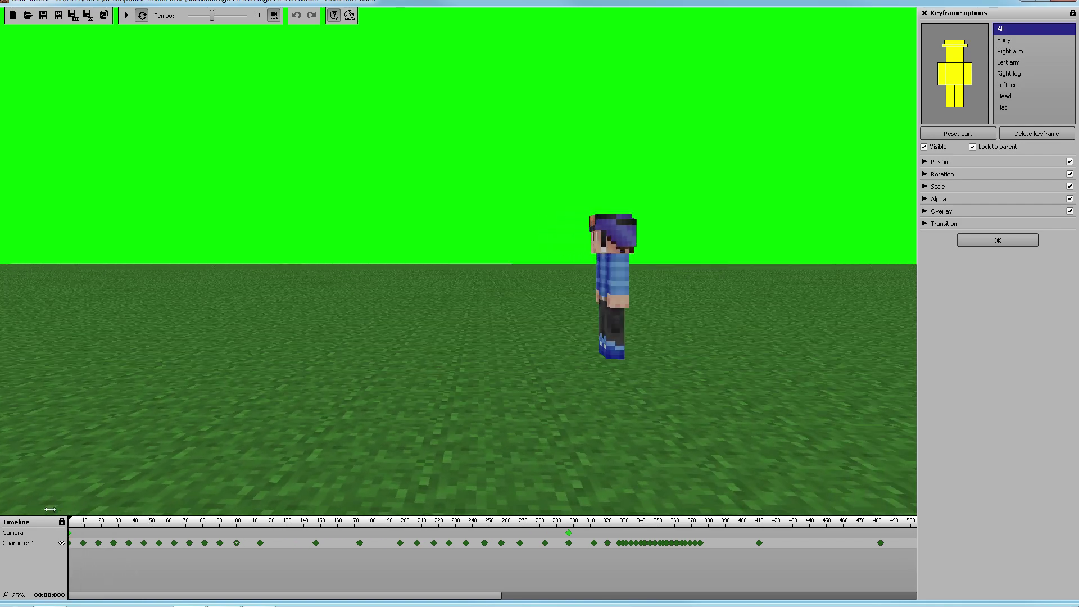
pyautogui.moveTo(451, 188); pyautogui.dragTo(723, 203, button='right')
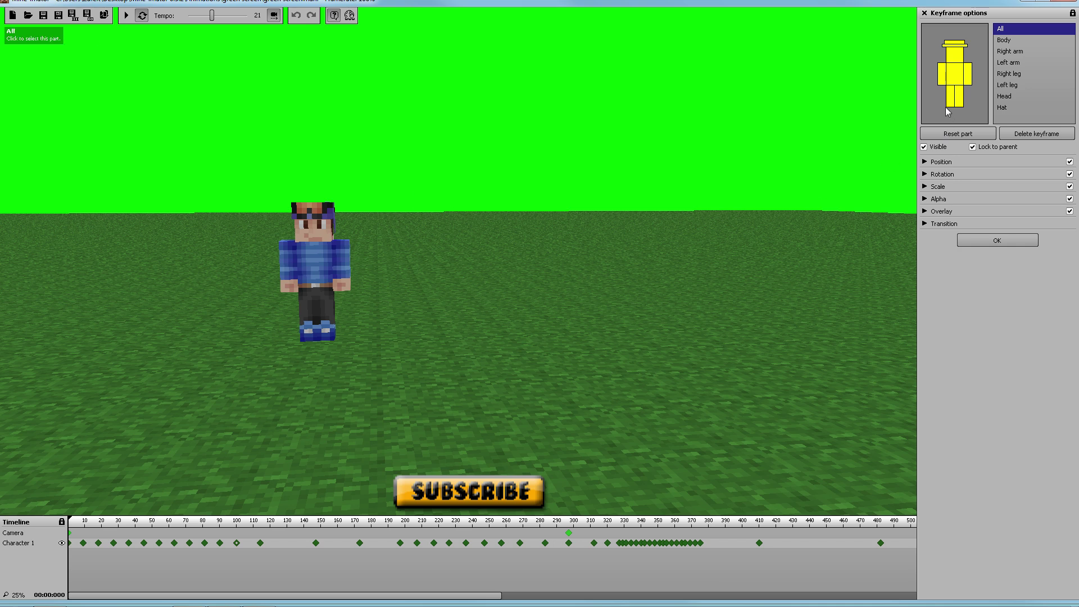
# - Close Keyframe options, collapse Library and Background, and orbit until Character 1 faces the camera at centre
pyautogui.click(995, 242)
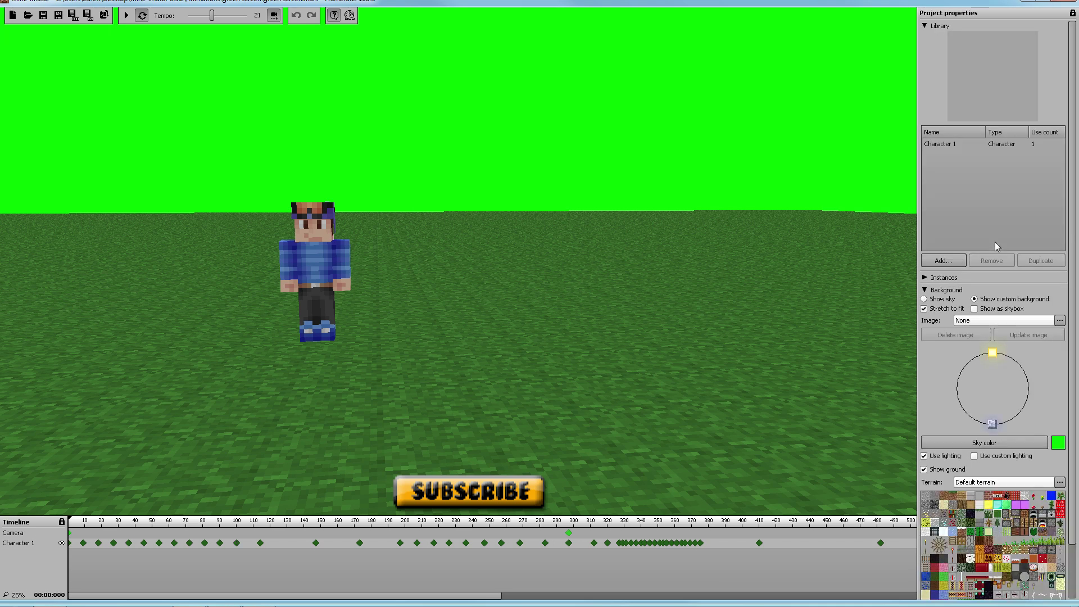
pyautogui.click(925, 26)
pyautogui.click(925, 50)
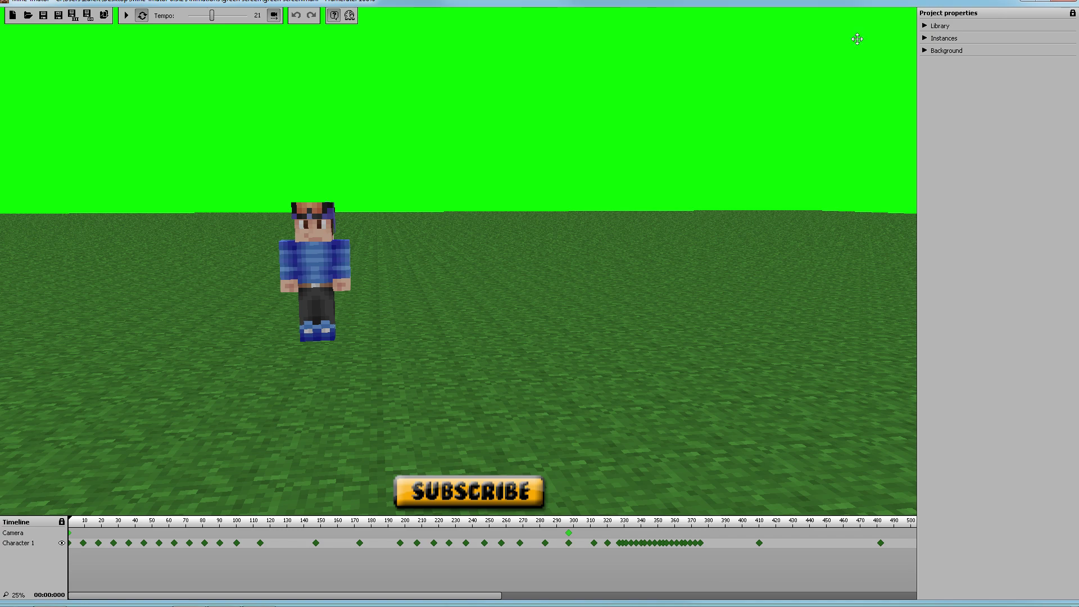
pyautogui.moveTo(433, 212); pyautogui.dragTo(307, 204)
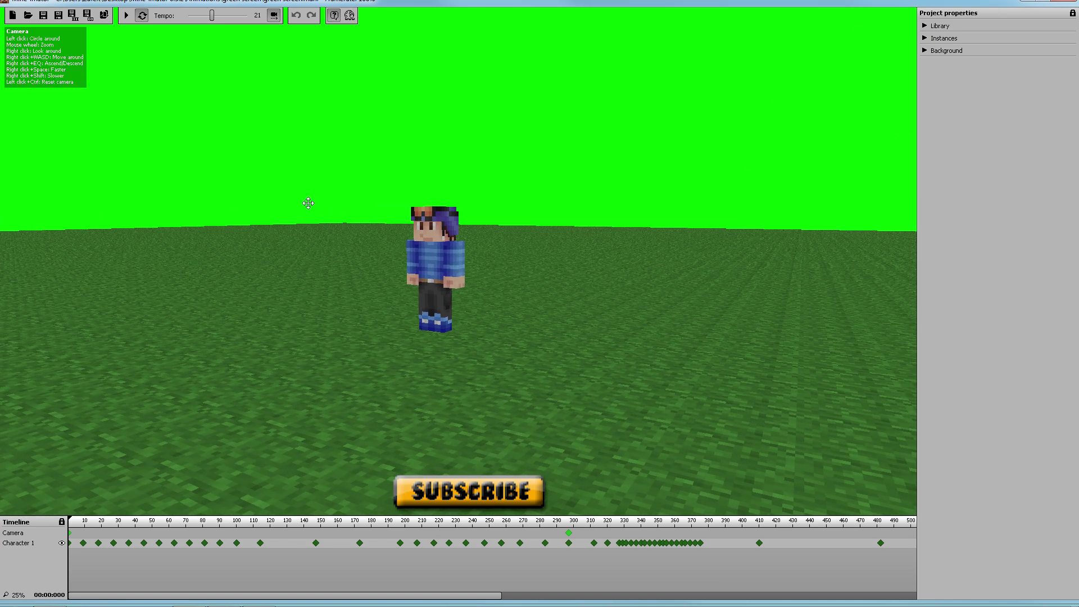
pyautogui.moveTo(416, 177)
pyautogui.mouseDown()
pyautogui.moveTo(530, 180)
pyautogui.moveTo(412, 186)
pyautogui.mouseUp()
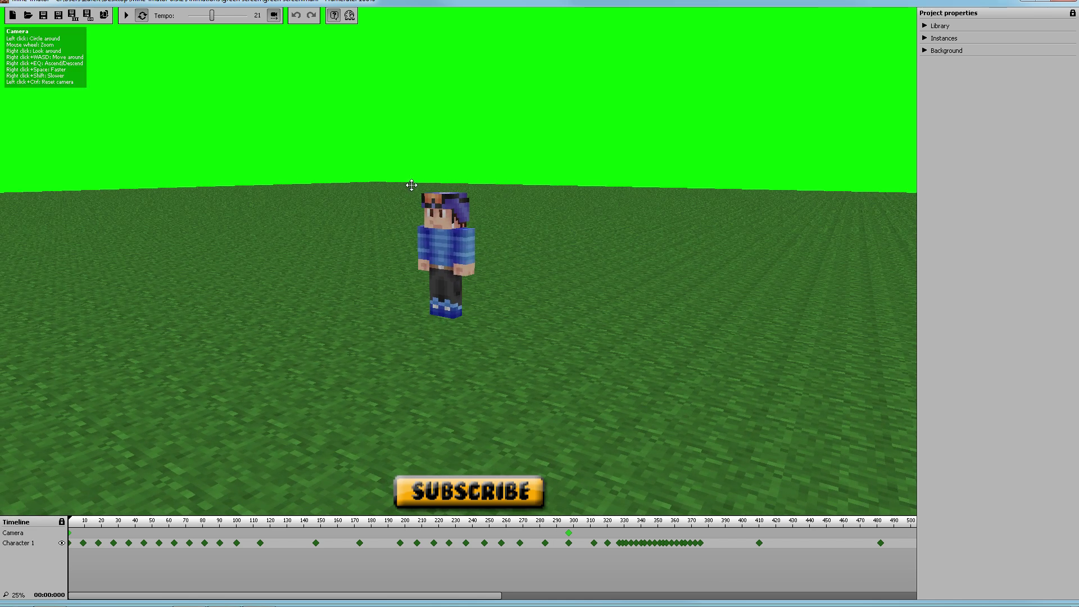